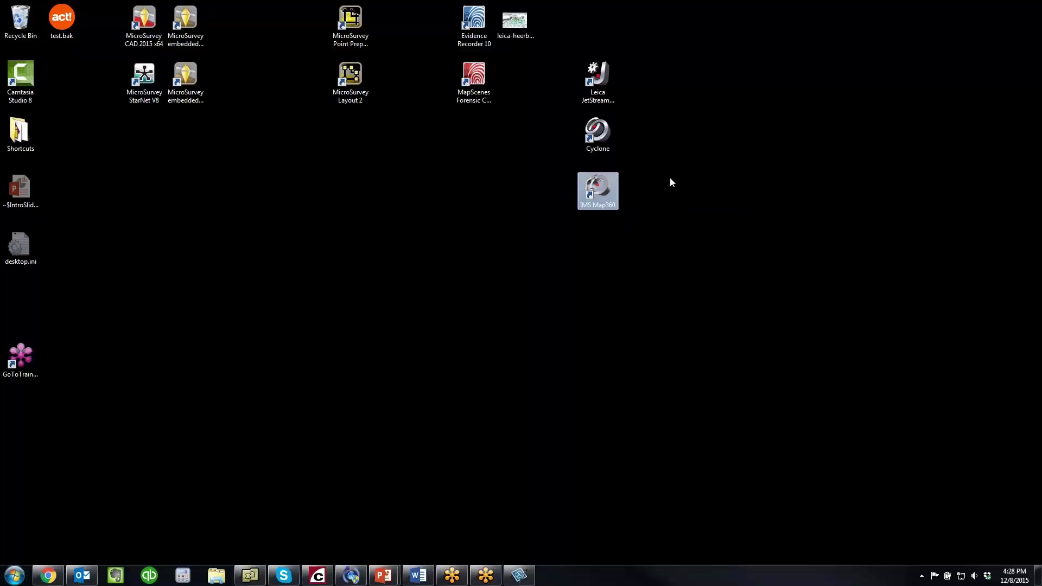
# Step: Launch IMS Map360 and bring up the New Scene form with the scene named scene85
pyautogui.doubleClick(606, 190)
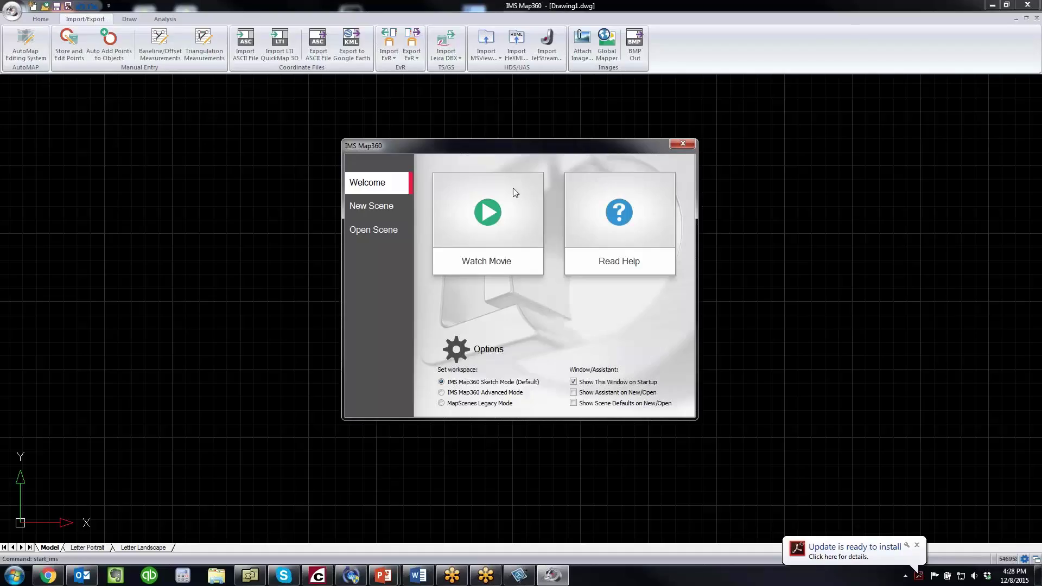
pyautogui.click(375, 211)
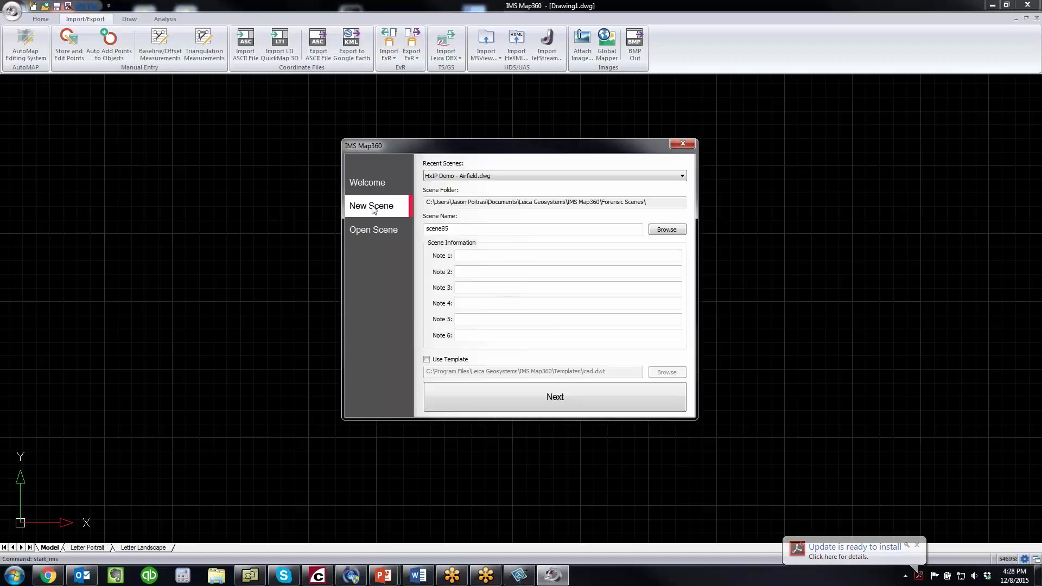
pyautogui.click(377, 231)
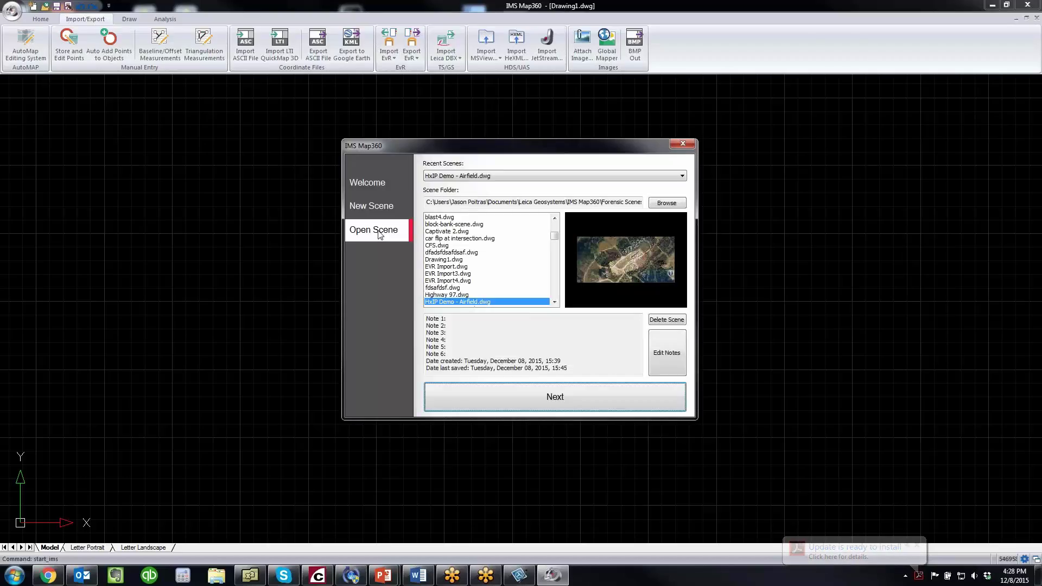
pyautogui.click(382, 213)
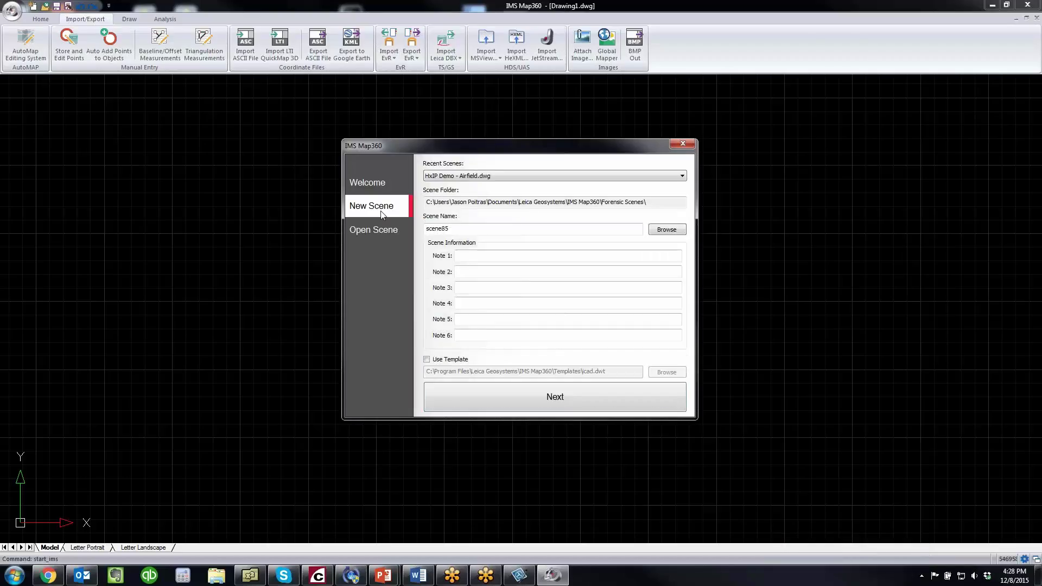
# Step: Create the empty scene85 drawing and look over the Home, Import/Export, Draw and Analysis ribbon tabs
pyautogui.click(548, 397)
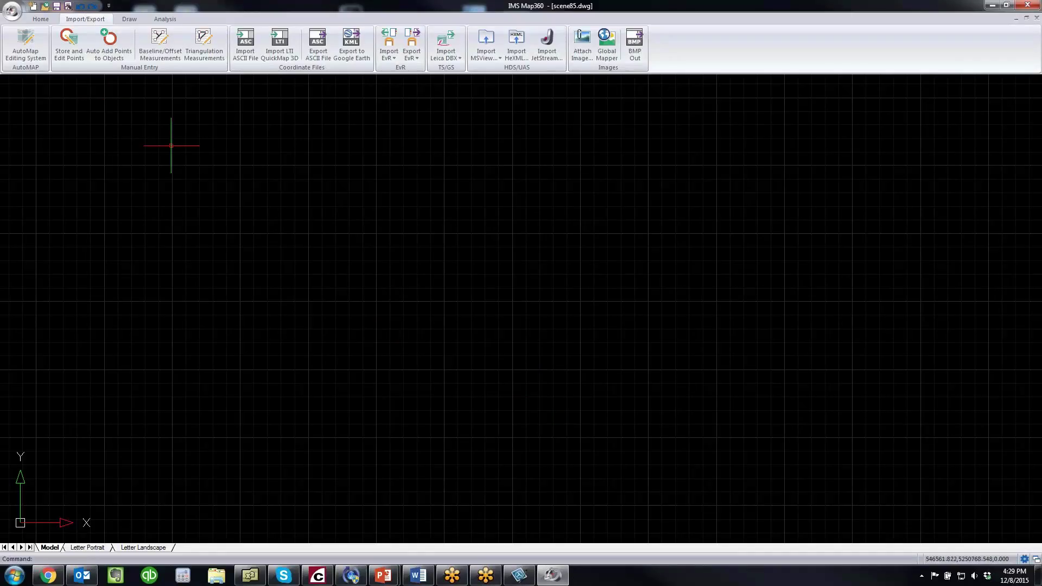
pyautogui.click(38, 20)
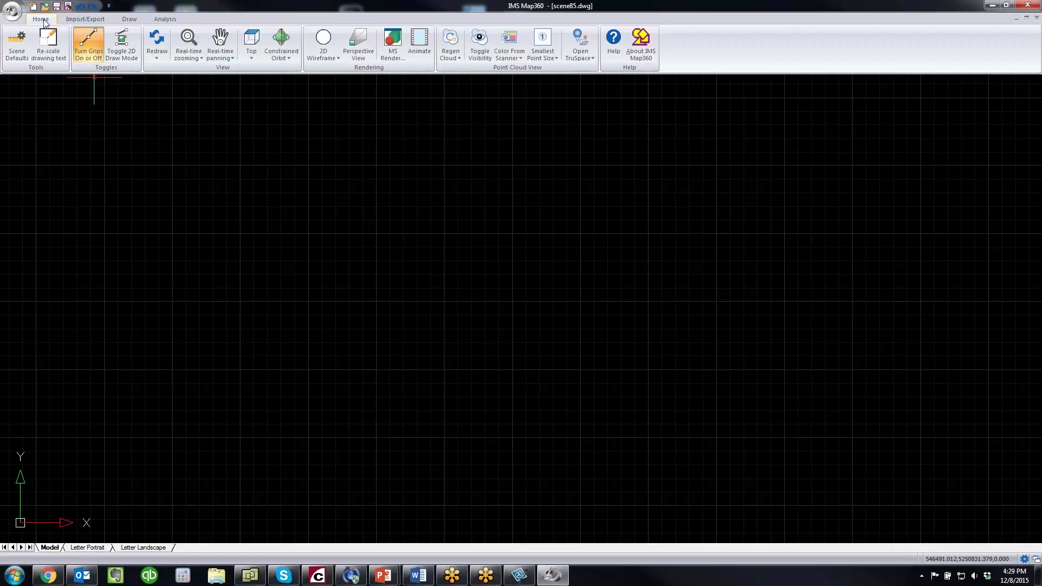
pyautogui.click(89, 20)
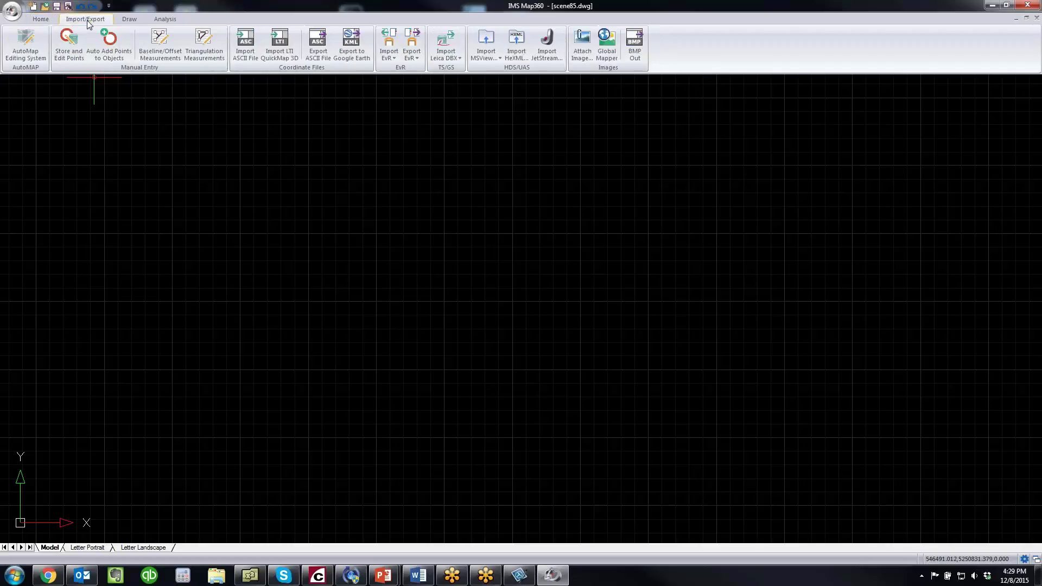
pyautogui.click(134, 22)
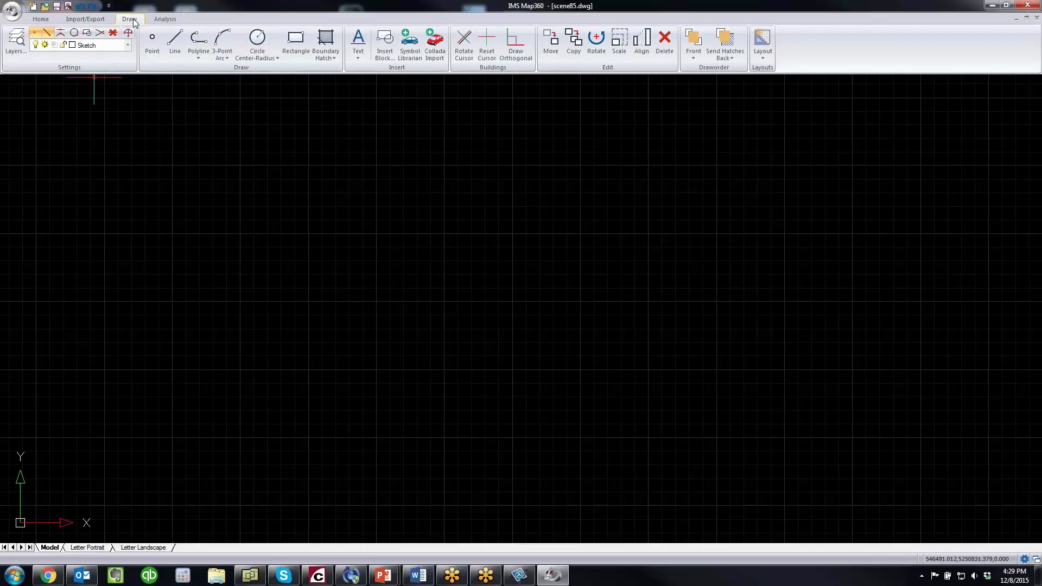
pyautogui.click(170, 21)
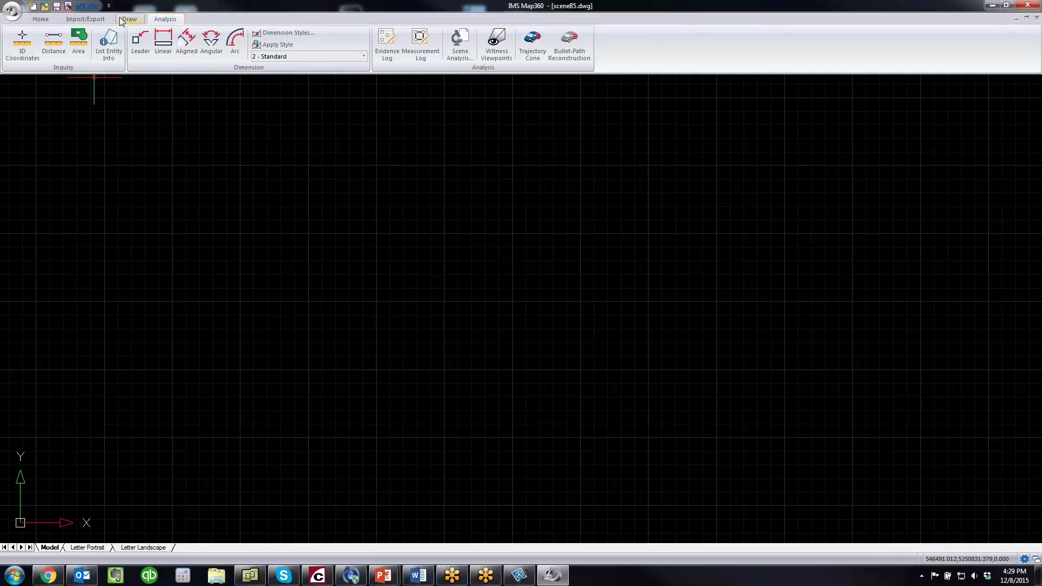
pyautogui.click(48, 20)
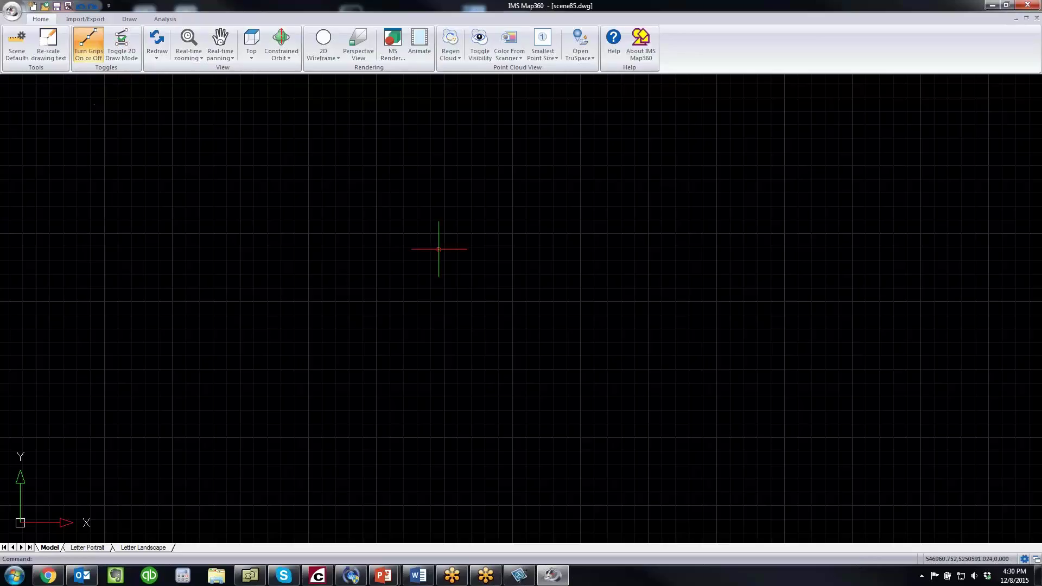
# Step: Try the Advanced workspace's editing, draw, 3D, insert and annotate tabs, then switch to the Legacy workspace
pyautogui.click(1025, 560)
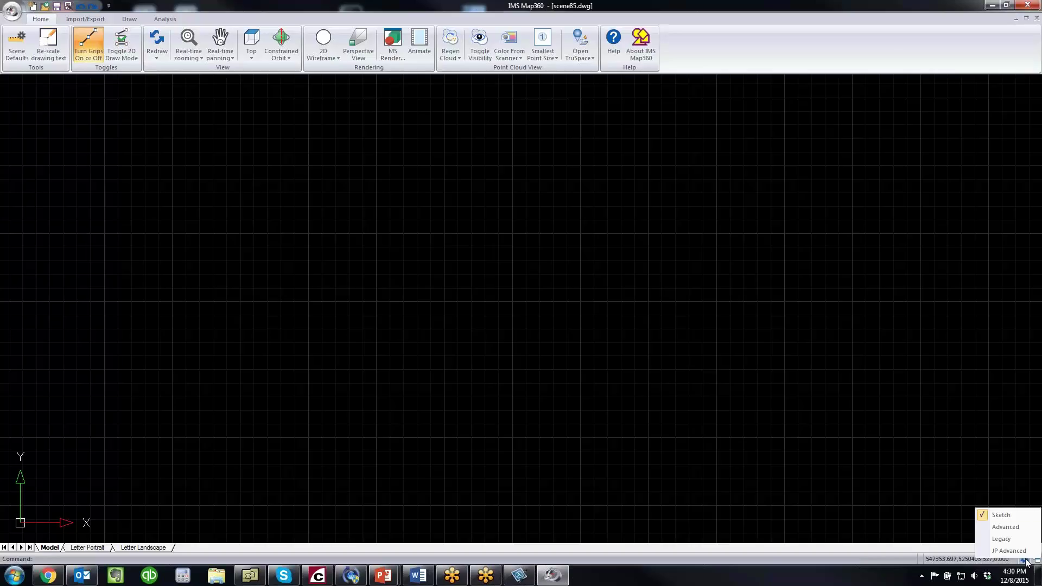
pyautogui.click(1009, 528)
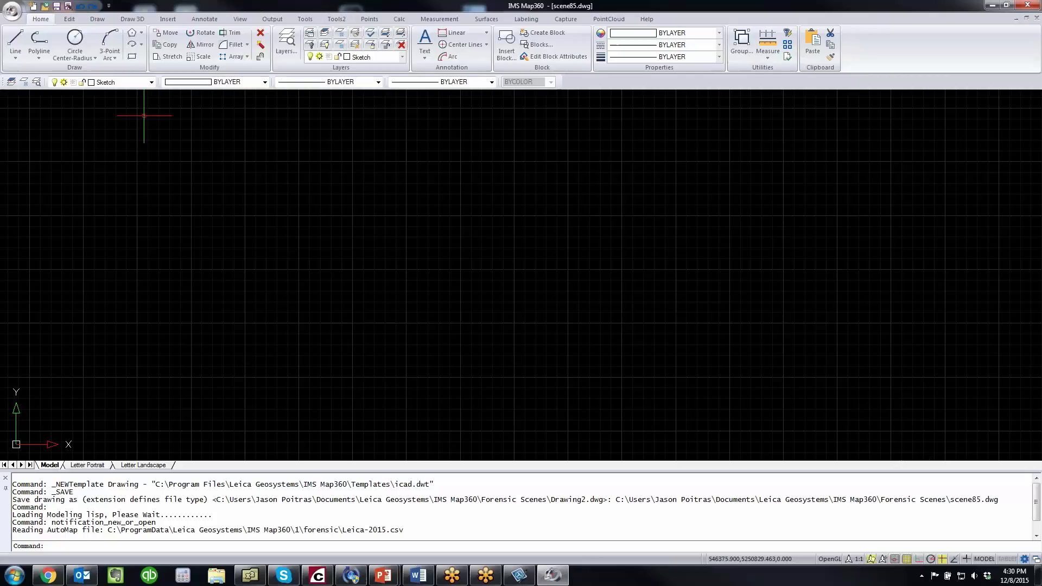
pyautogui.click(69, 22)
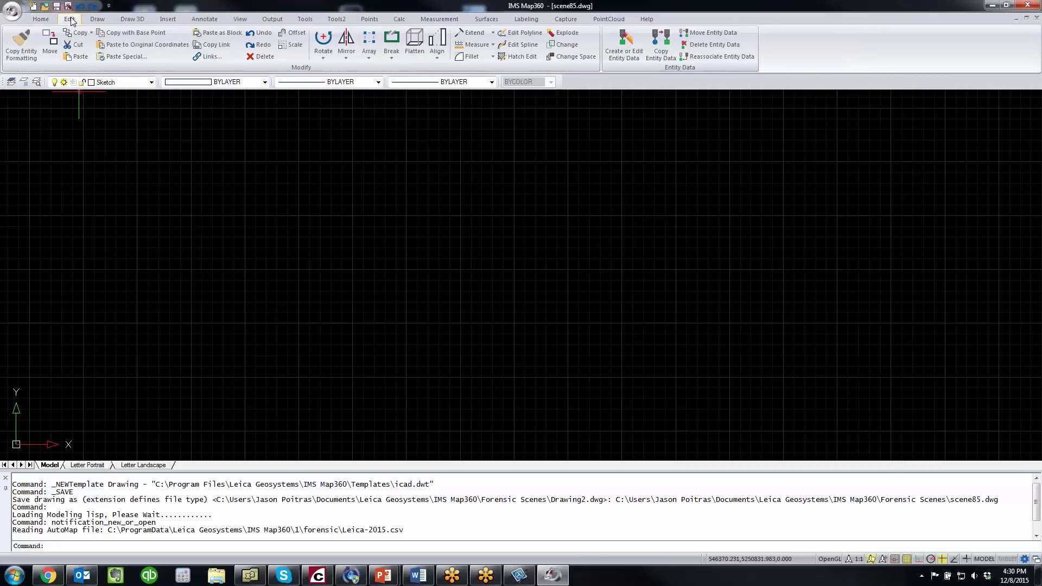
pyautogui.click(99, 22)
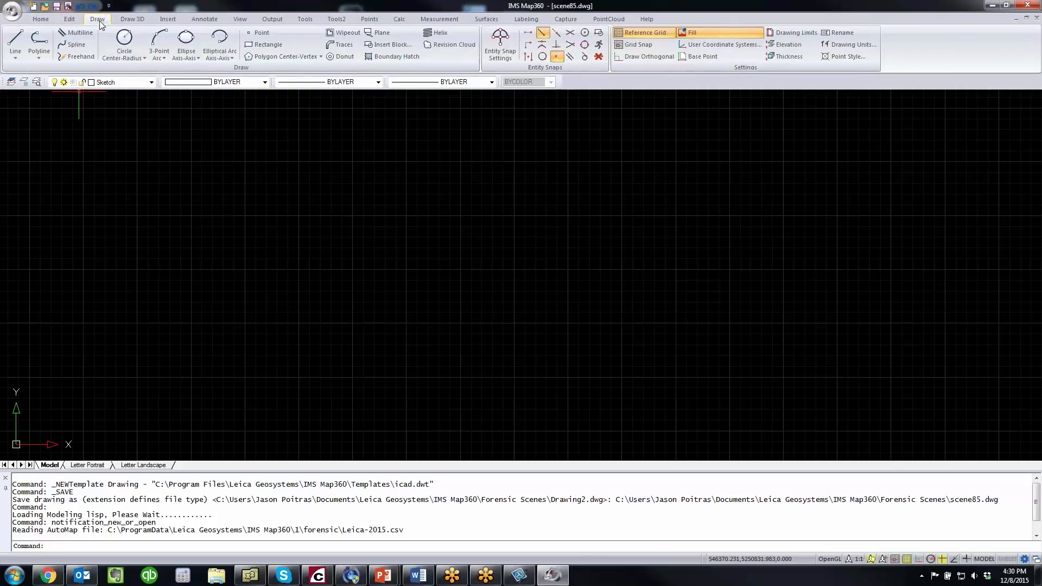
pyautogui.click(132, 22)
pyautogui.click(168, 21)
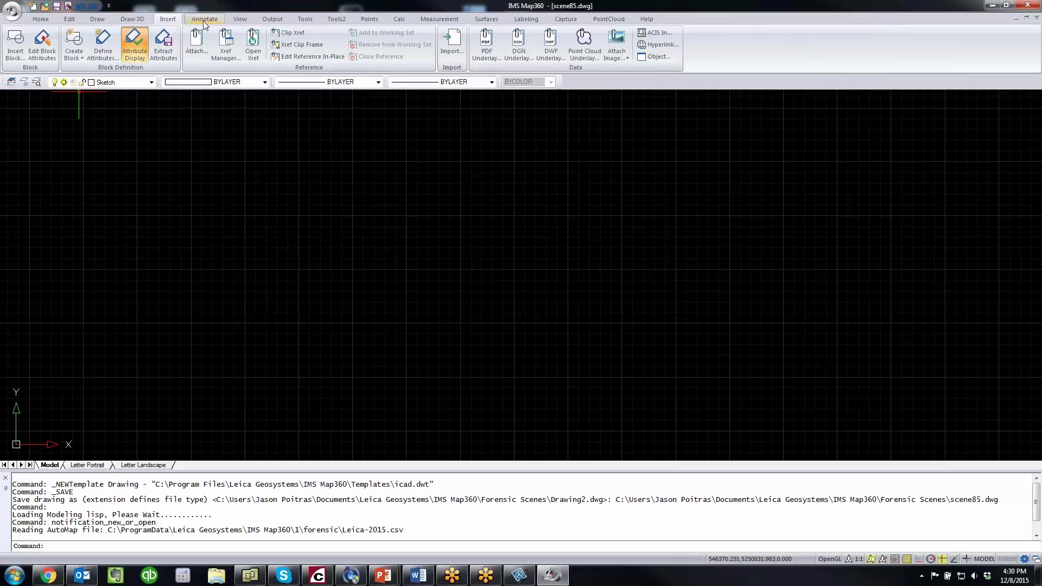
pyautogui.click(203, 21)
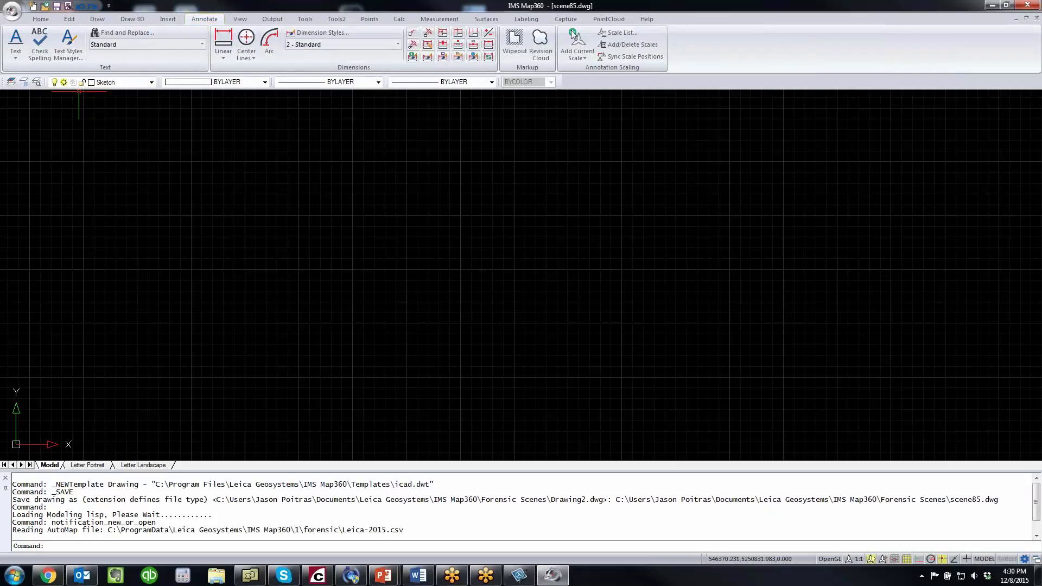
pyautogui.click(1024, 559)
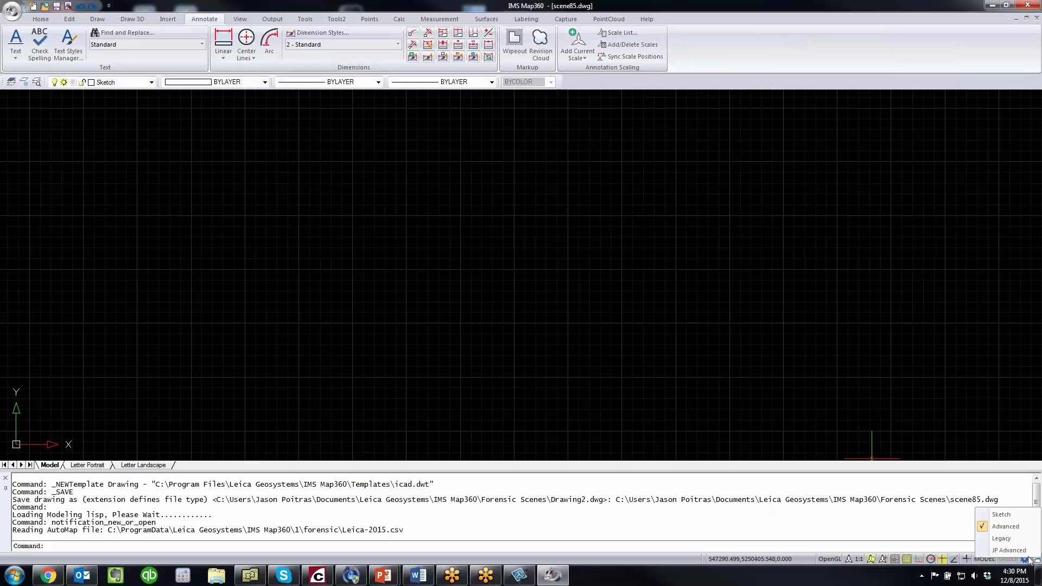
pyautogui.click(1003, 539)
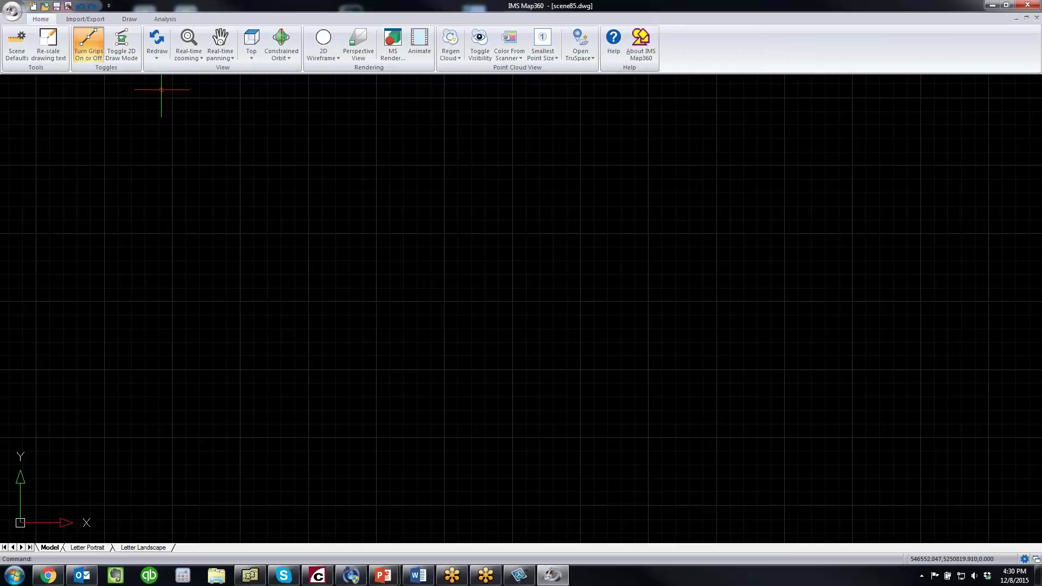
# Step: Import the IMS760 demo project's EvR field data, converting the scene units to match
pyautogui.click(86, 19)
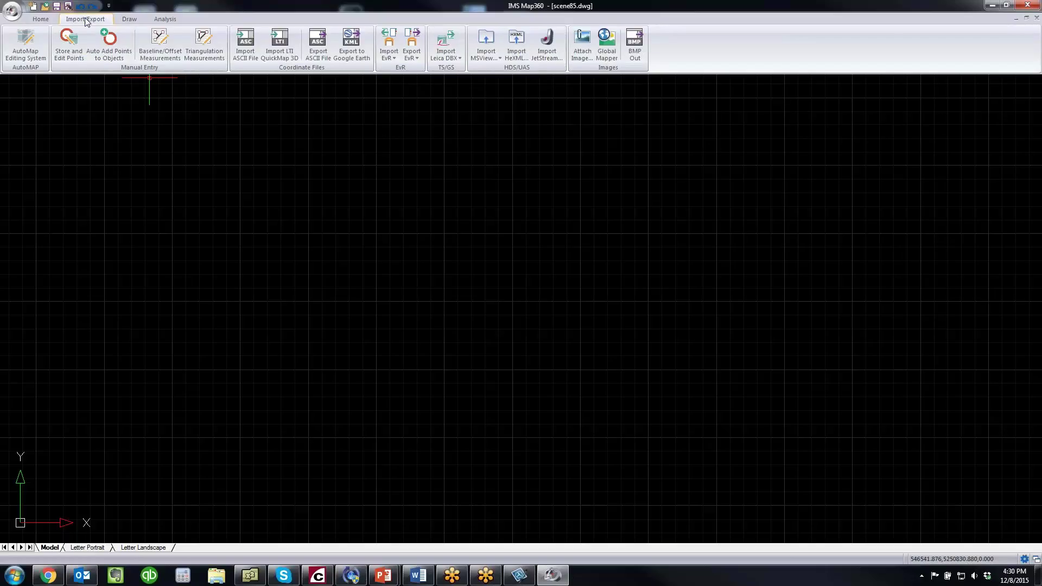
pyautogui.click(389, 42)
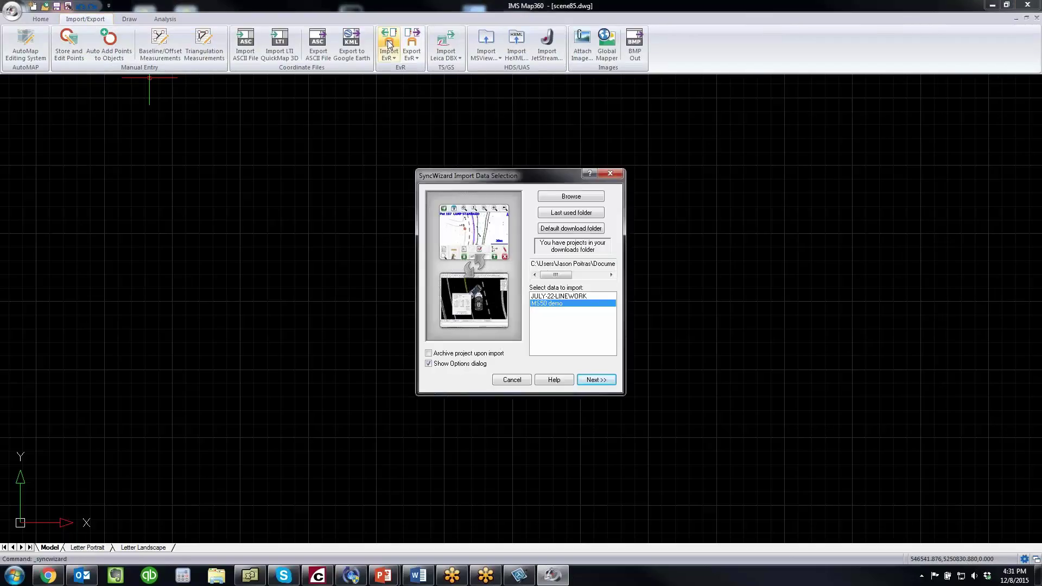
pyautogui.click(607, 381)
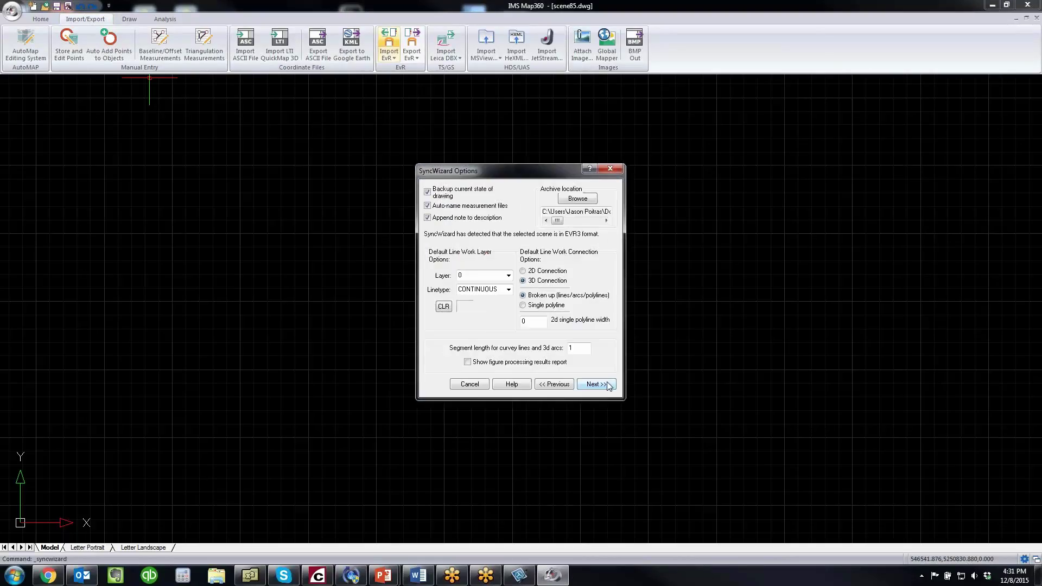
pyautogui.click(606, 383)
pyautogui.click(606, 381)
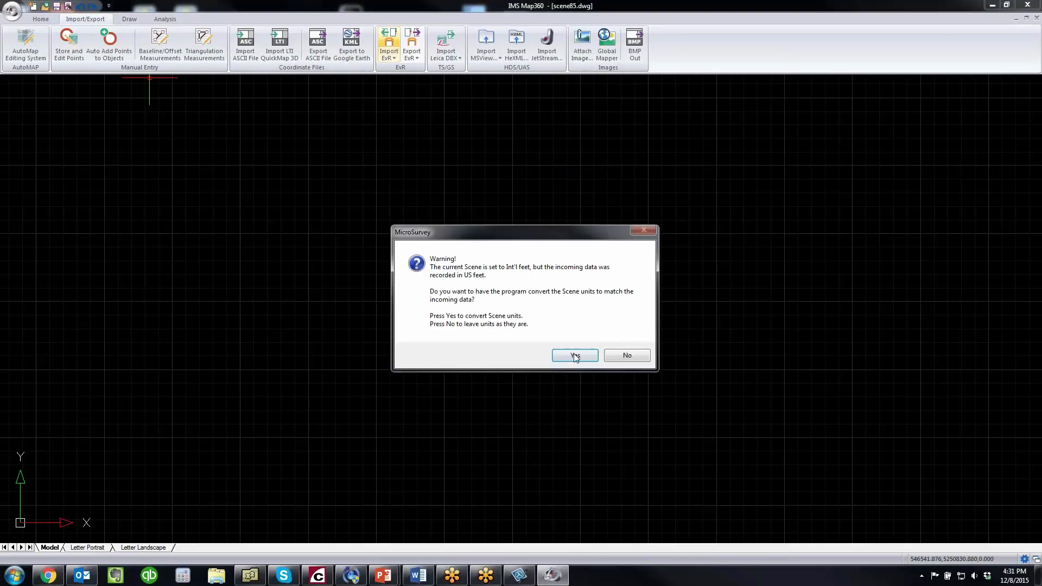
pyautogui.click(576, 356)
pyautogui.click(476, 344)
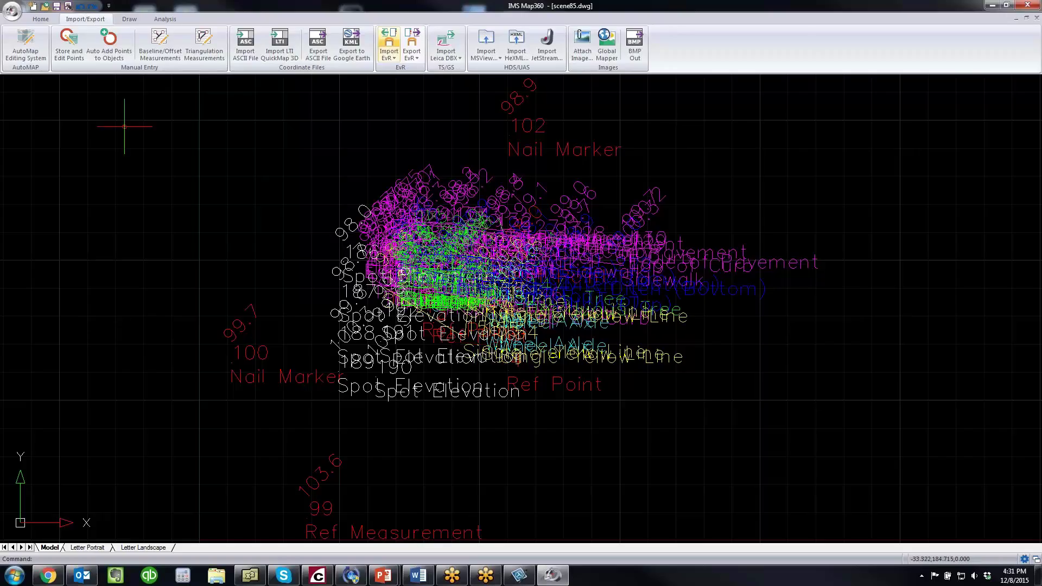
# Step: Re-scale the drawing text from 100.0 to 10 and zoom in on the labeled survey points
pyautogui.click(41, 21)
pyautogui.click(39, 40)
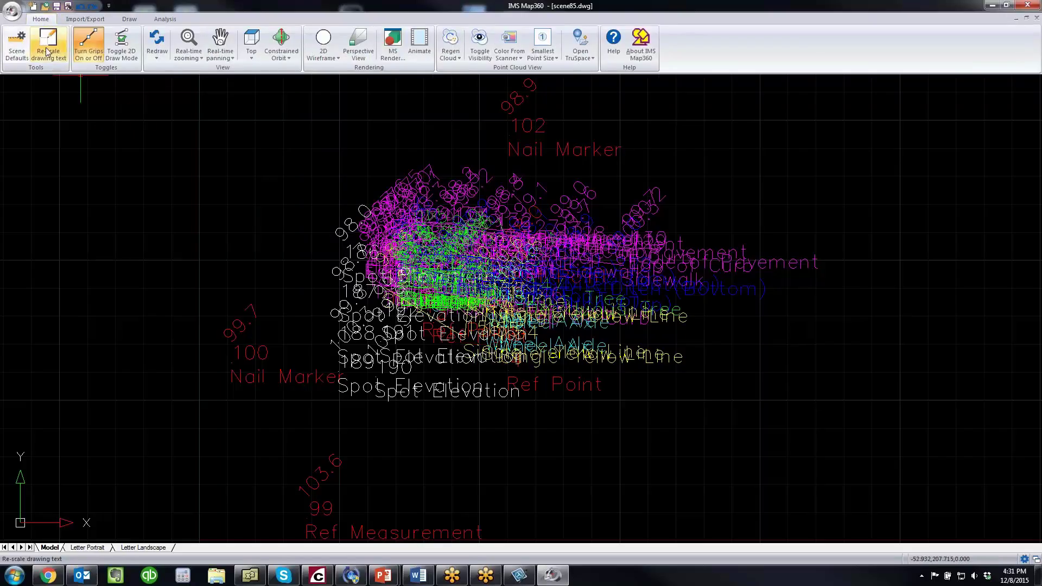
pyautogui.write('100.0')
pyautogui.press('Return')
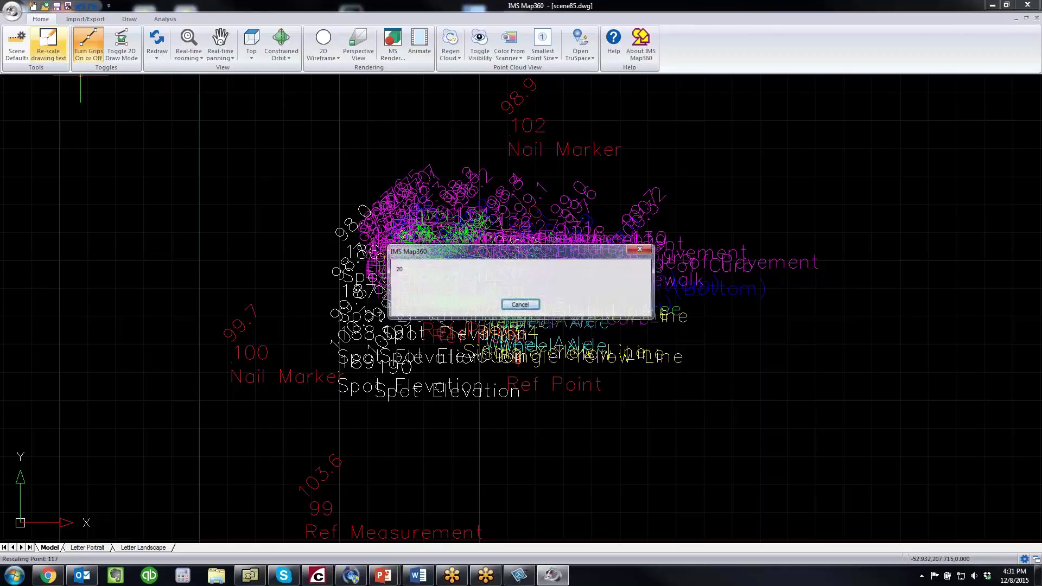
pyautogui.press('Return')
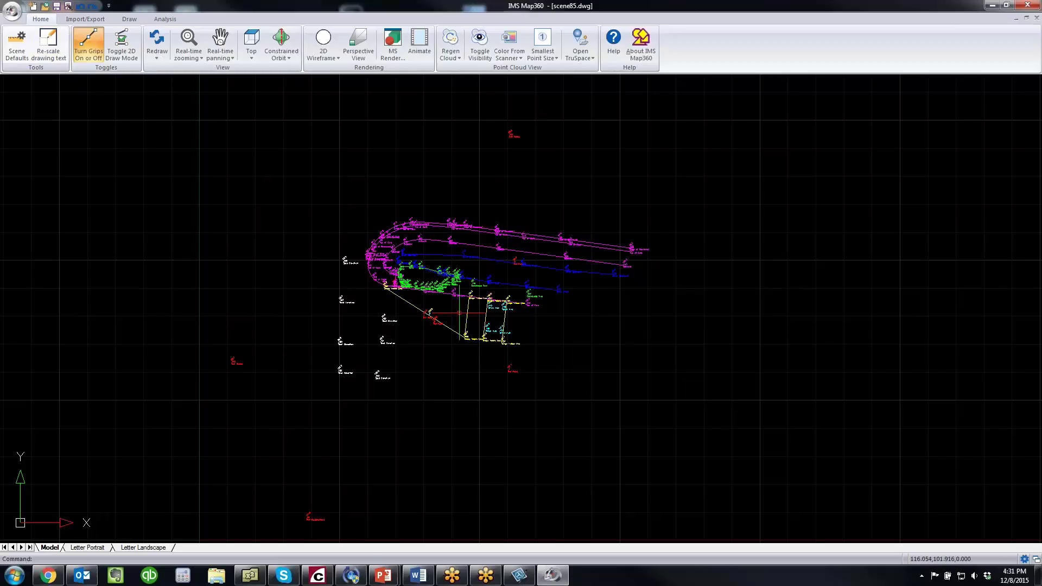
pyautogui.scroll(4, 463, 304)
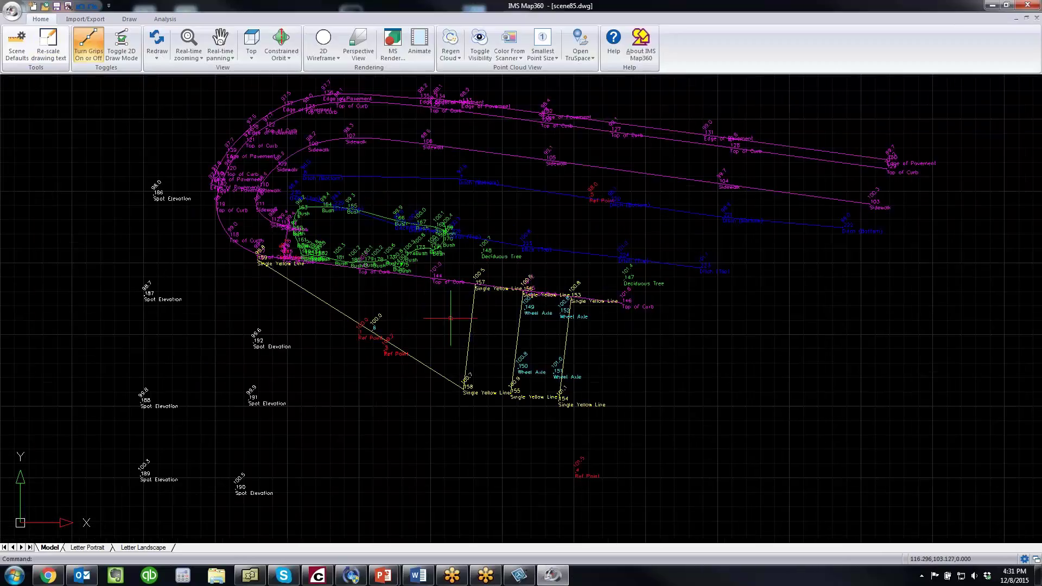
pyautogui.scroll(2, 415, 309)
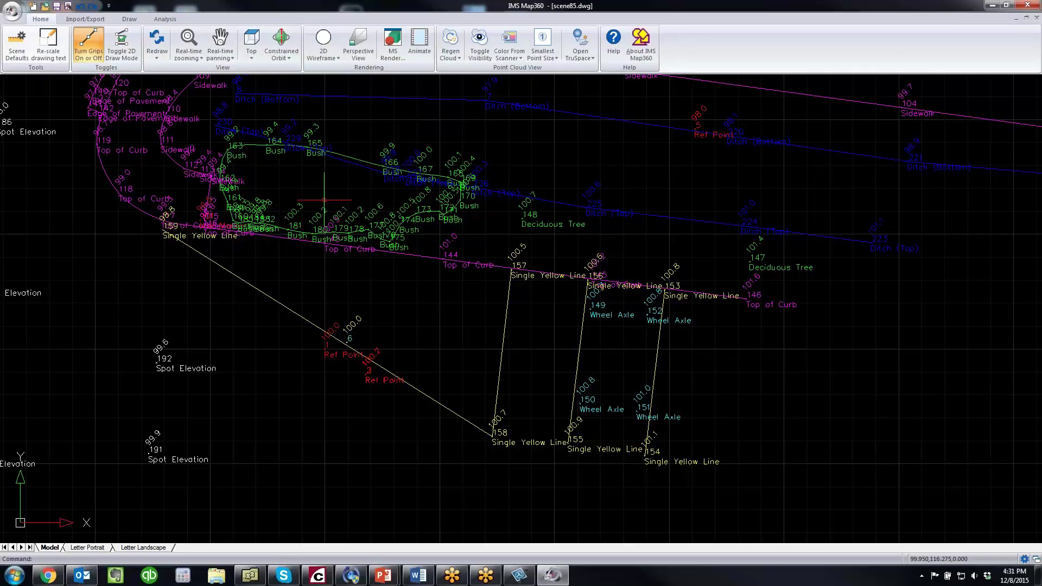
# Step: Freeze the EVIDENCE-WHEEL, FEATURE-ROAD, LINES-Y and REFERENCE text label layers
pyautogui.click(129, 19)
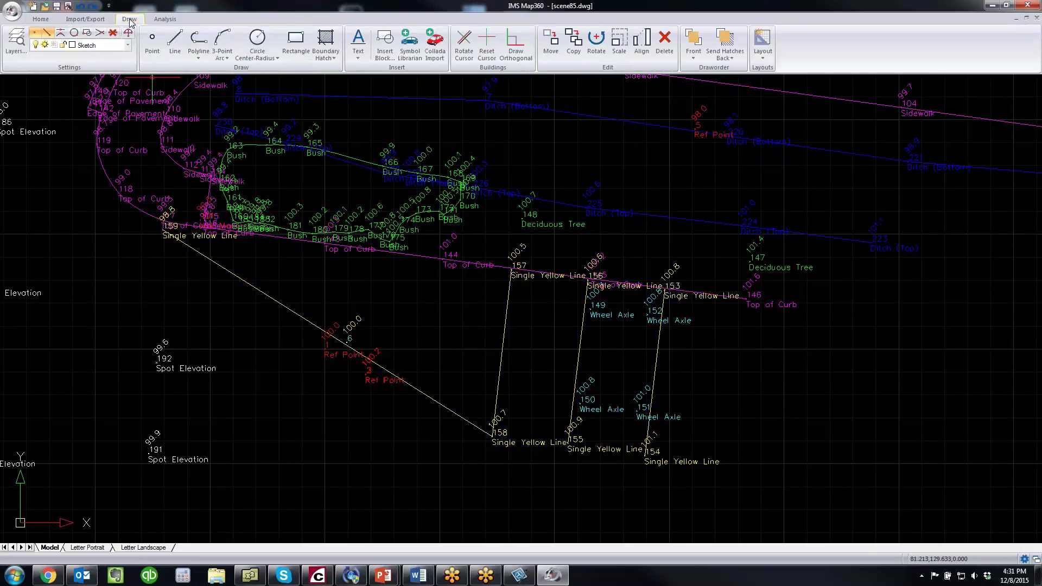
pyautogui.click(128, 46)
pyautogui.scroll(2, 129, 46)
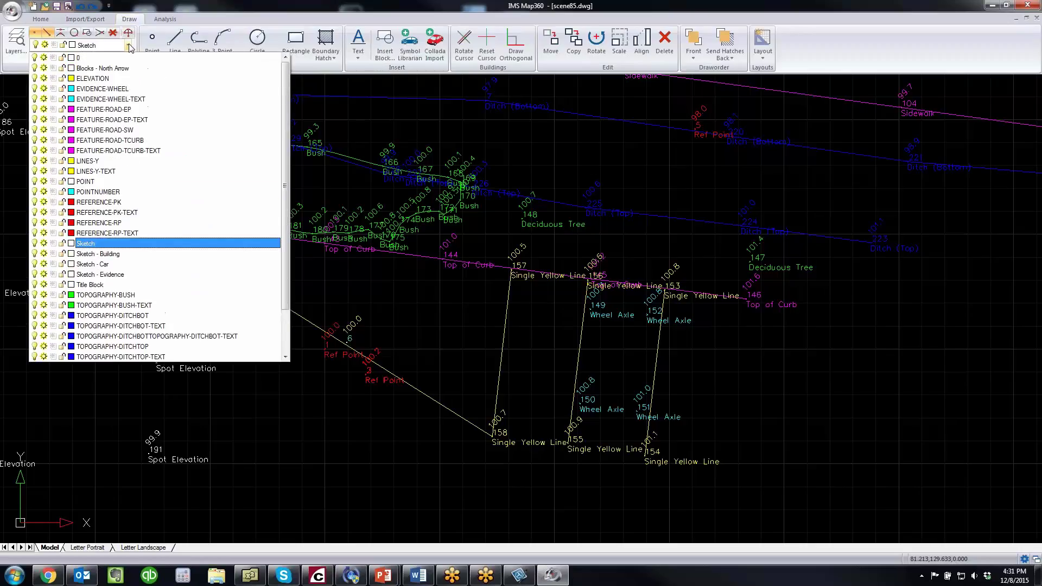
pyautogui.click(44, 99)
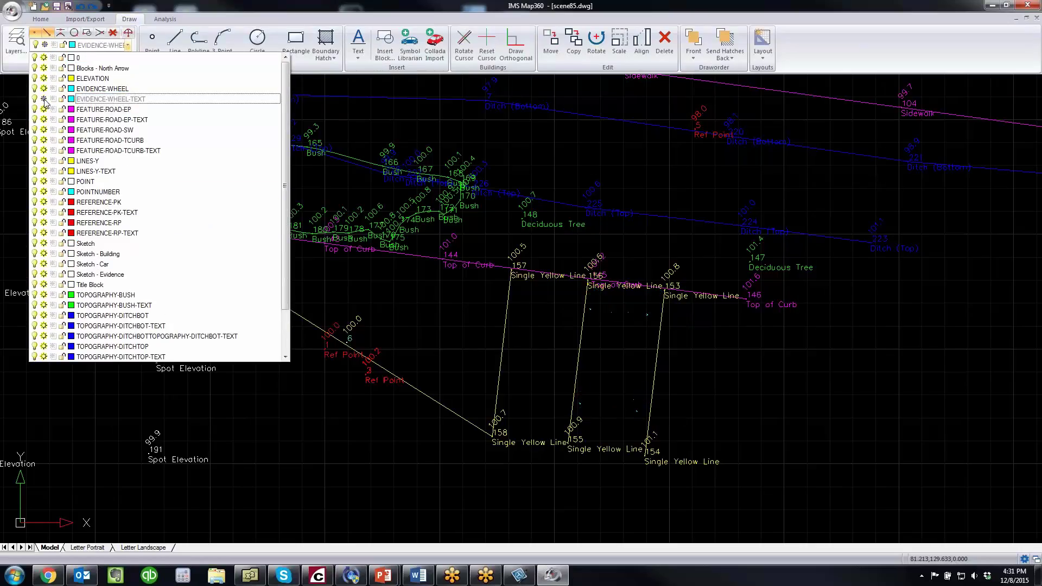
pyautogui.click(44, 119)
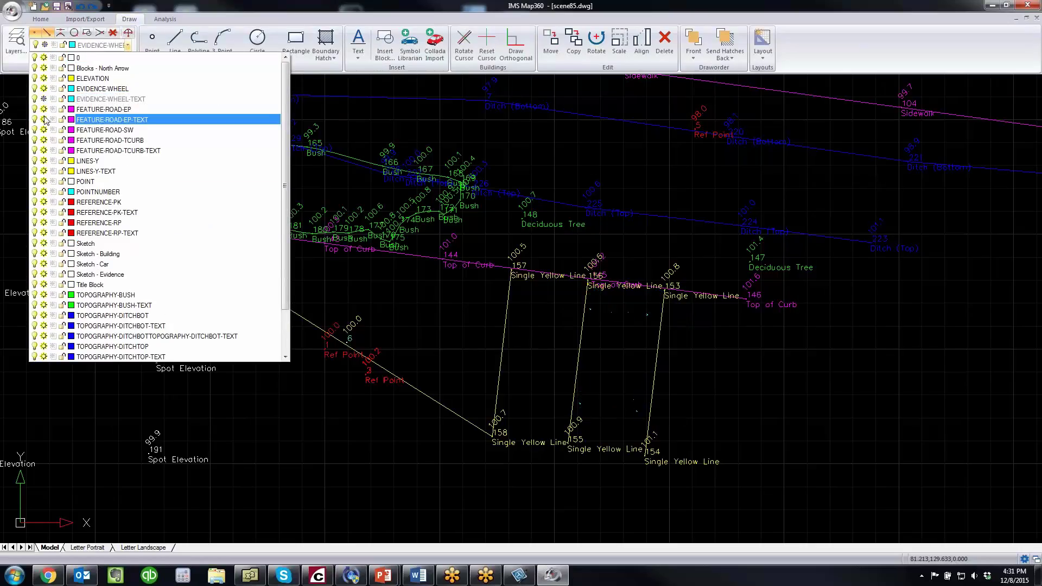
pyautogui.click(43, 151)
pyautogui.click(43, 171)
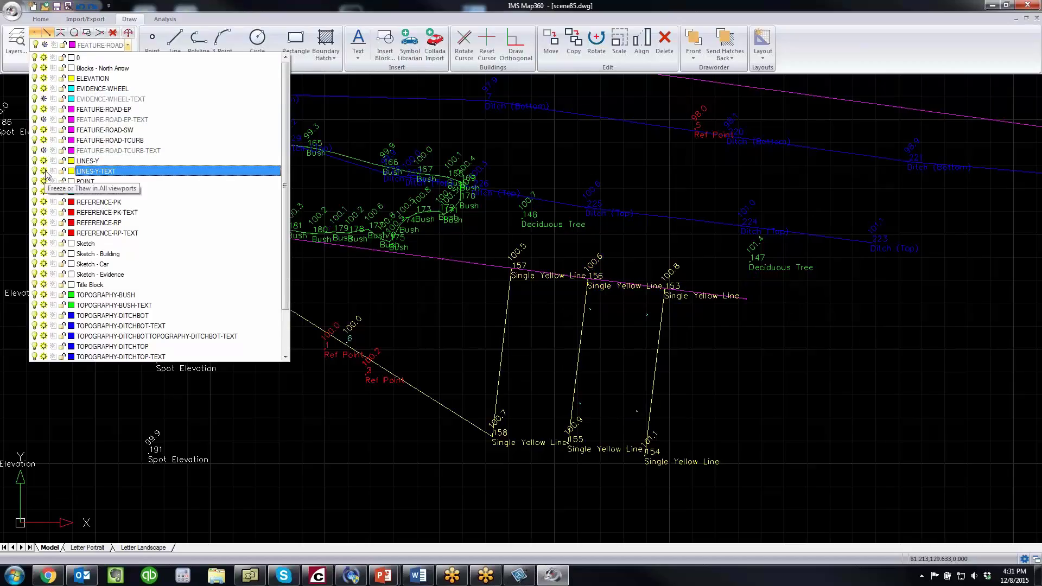
pyautogui.click(44, 213)
pyautogui.click(43, 233)
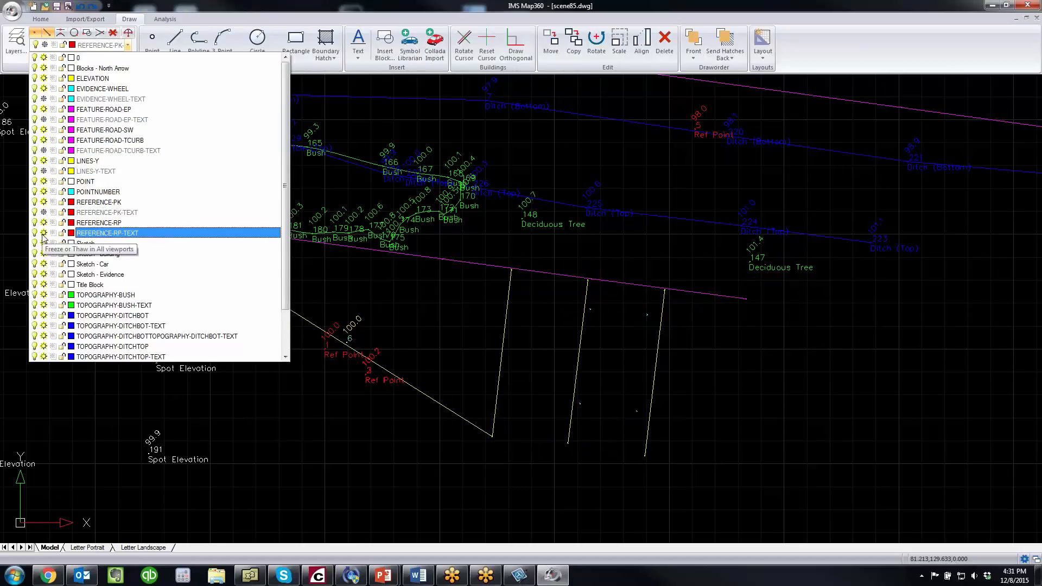
# Step: Freeze the TOPOGRAPHY and VEGETATION-TREED text layers, then zoom out to show the whole road
pyautogui.click(44, 305)
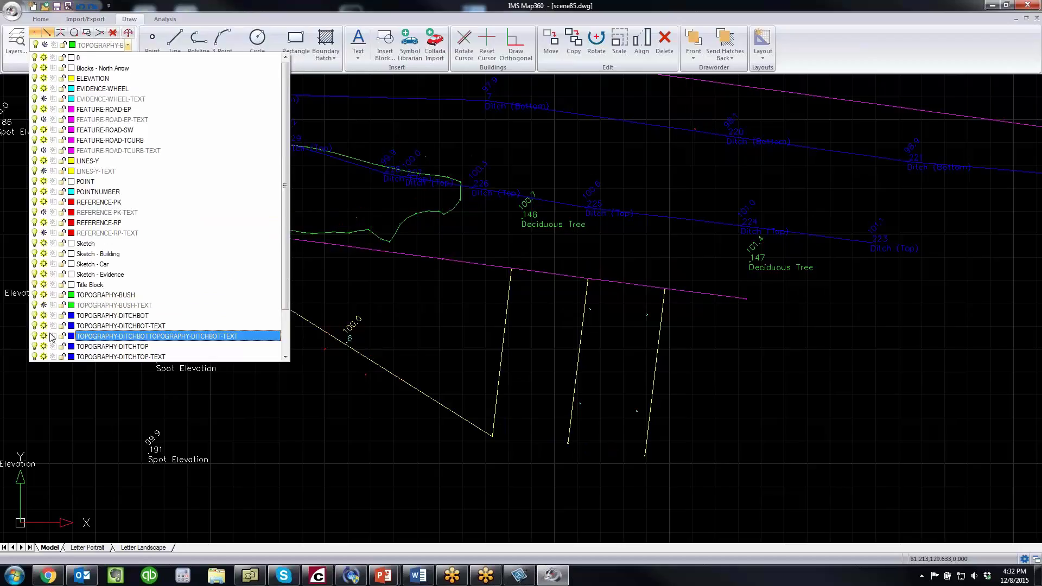
pyautogui.click(43, 325)
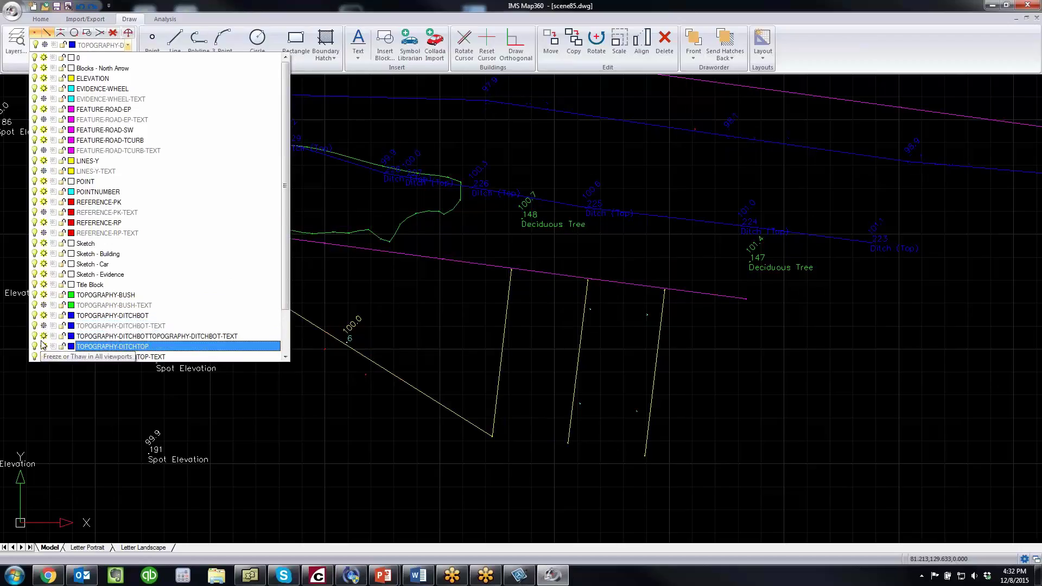
pyautogui.click(43, 336)
pyautogui.click(44, 357)
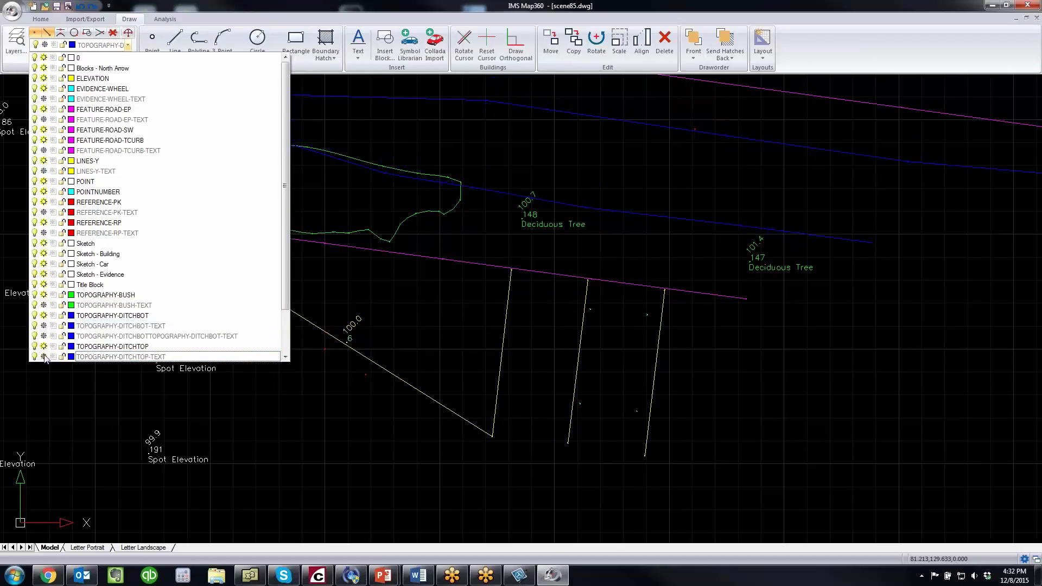
pyautogui.scroll(-1, 44, 359)
pyautogui.scroll(-2, 43, 357)
pyautogui.click(44, 326)
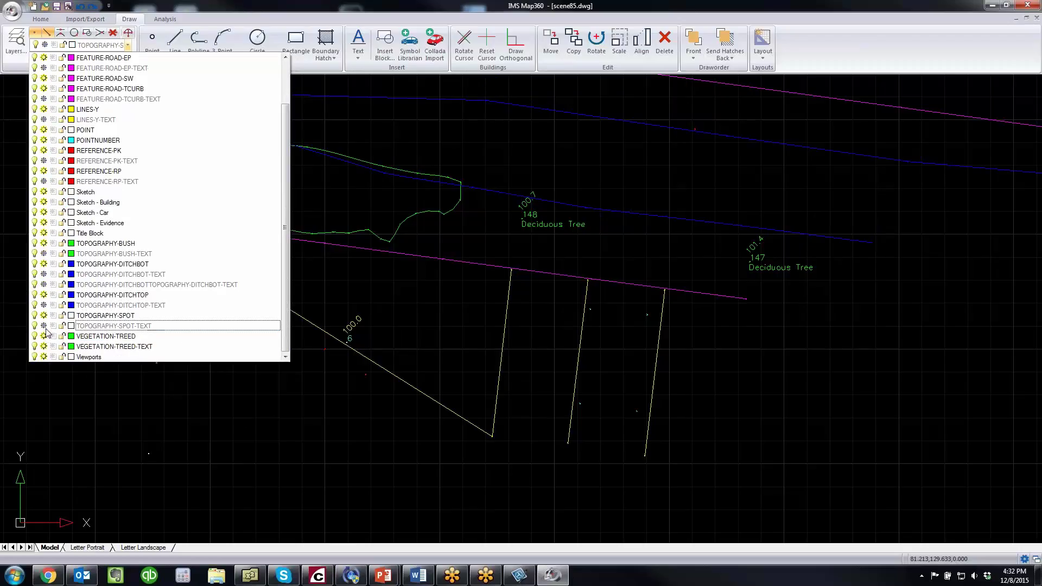
pyautogui.click(43, 346)
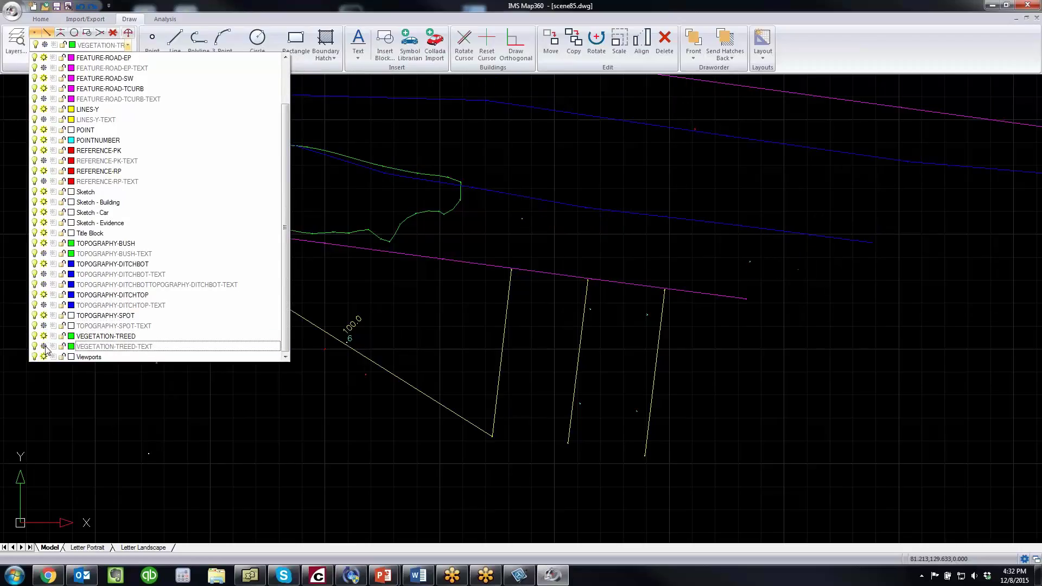
pyautogui.click(631, 366)
pyautogui.moveTo(617, 365); pyautogui.dragTo(613, 374, button='middle')
pyautogui.scroll(-3, 597, 411)
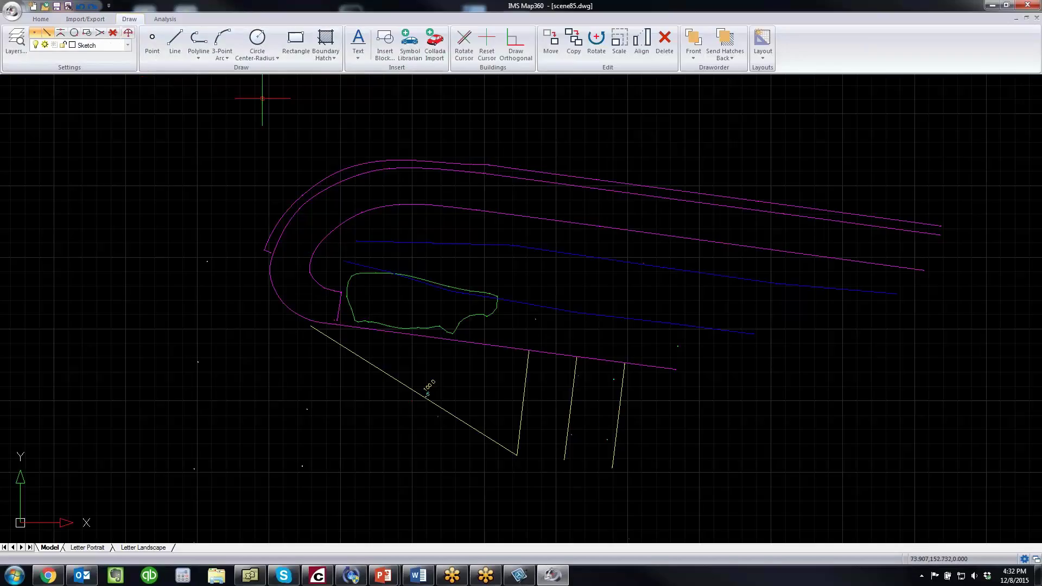
# Step: Open the Symbol Librarian off the road drawing and browse the 3D Symbols, Aircraft and Arson categories
pyautogui.click(410, 51)
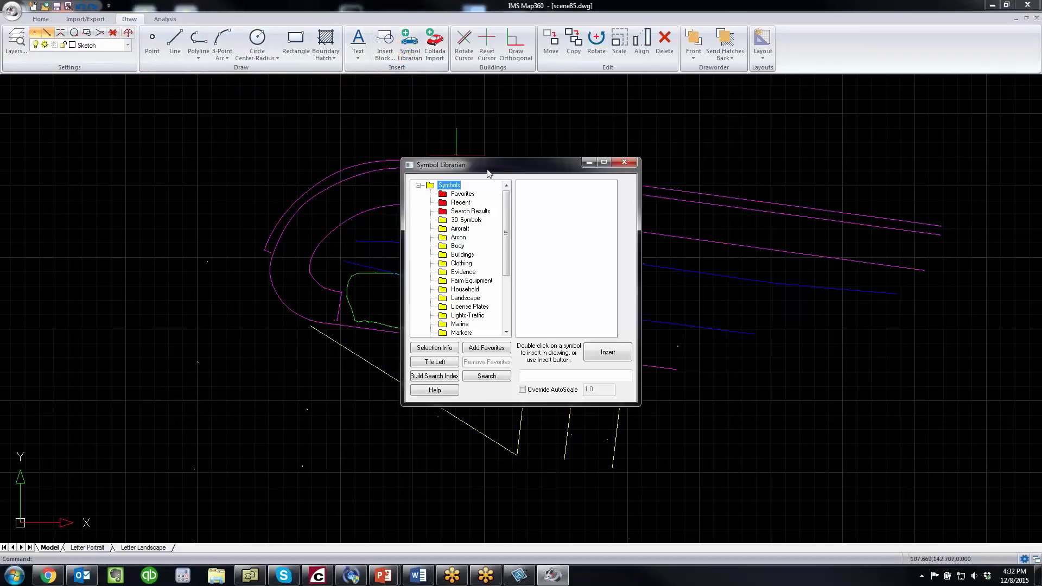
pyautogui.moveTo(487, 173); pyautogui.dragTo(648, 99)
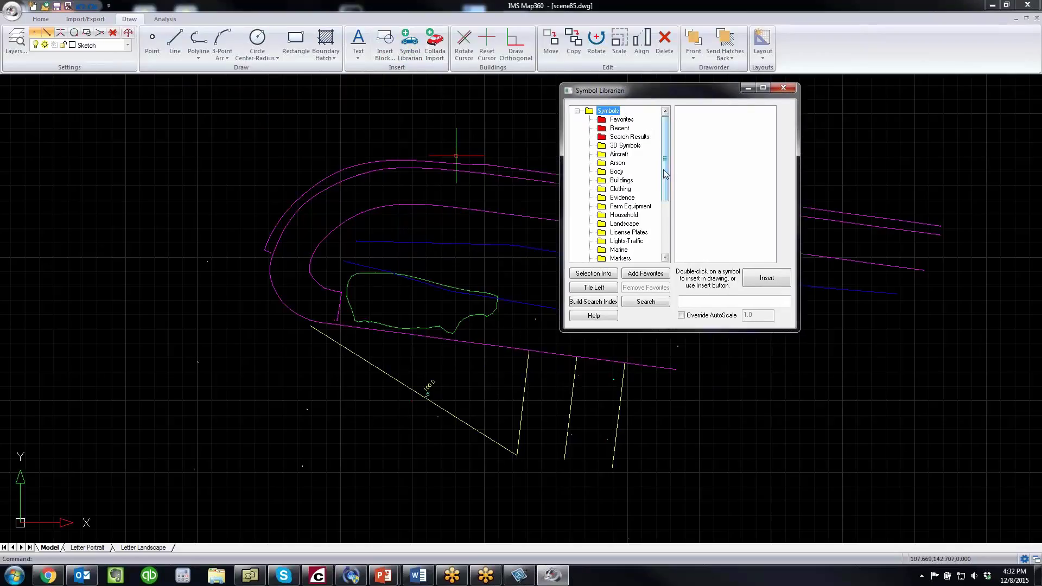
pyautogui.click(622, 148)
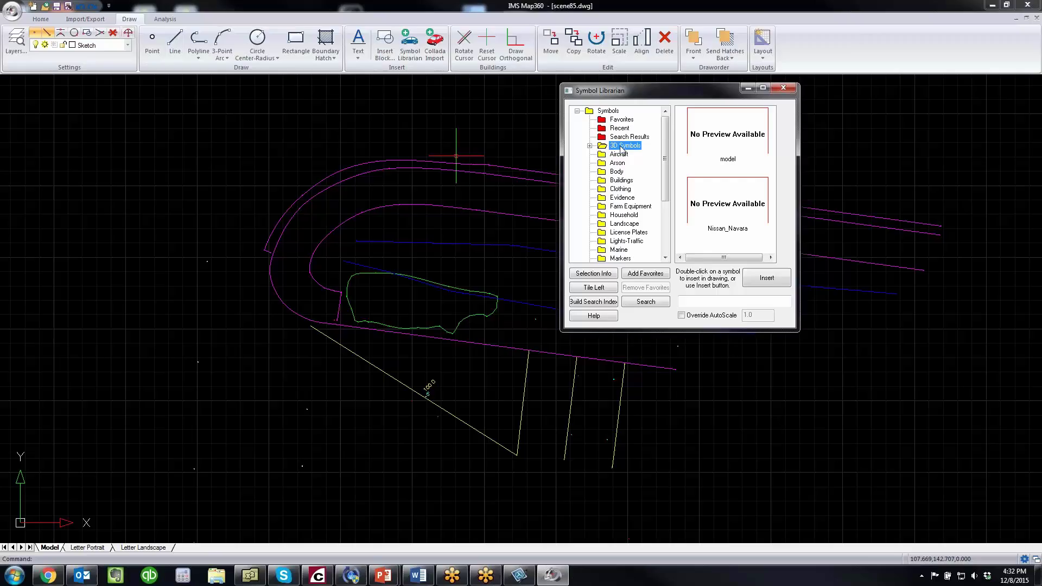
pyautogui.click(619, 155)
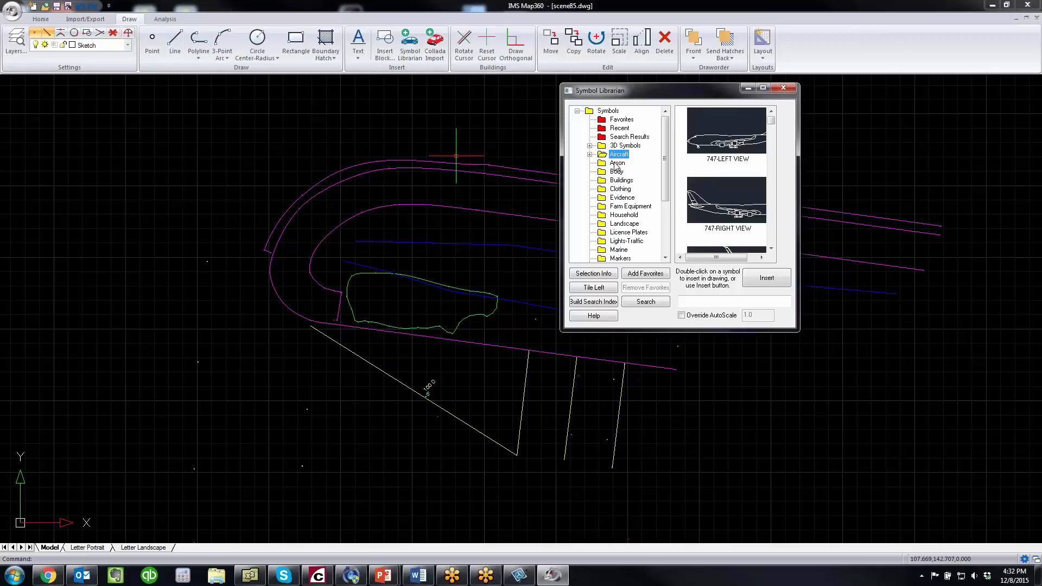
pyautogui.click(590, 155)
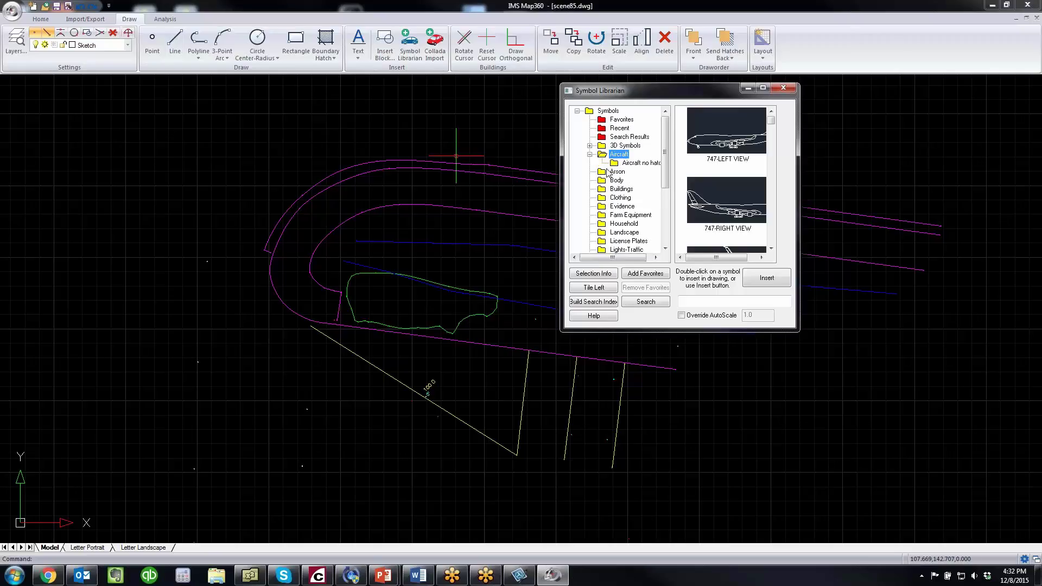
pyautogui.click(609, 172)
pyautogui.click(590, 173)
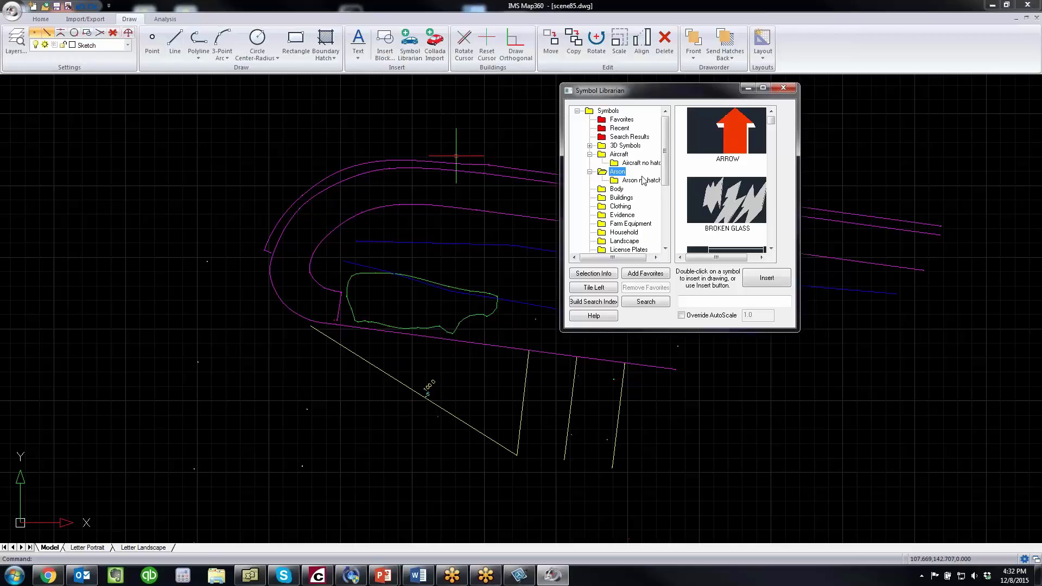
pyautogui.moveTo(772, 120)
pyautogui.mouseDown()
pyautogui.moveTo(771, 181)
pyautogui.moveTo(765, 133)
pyautogui.mouseUp()
# Step: Select the SCALE - 20' symbol from the Recent symbols
pyautogui.click(620, 120)
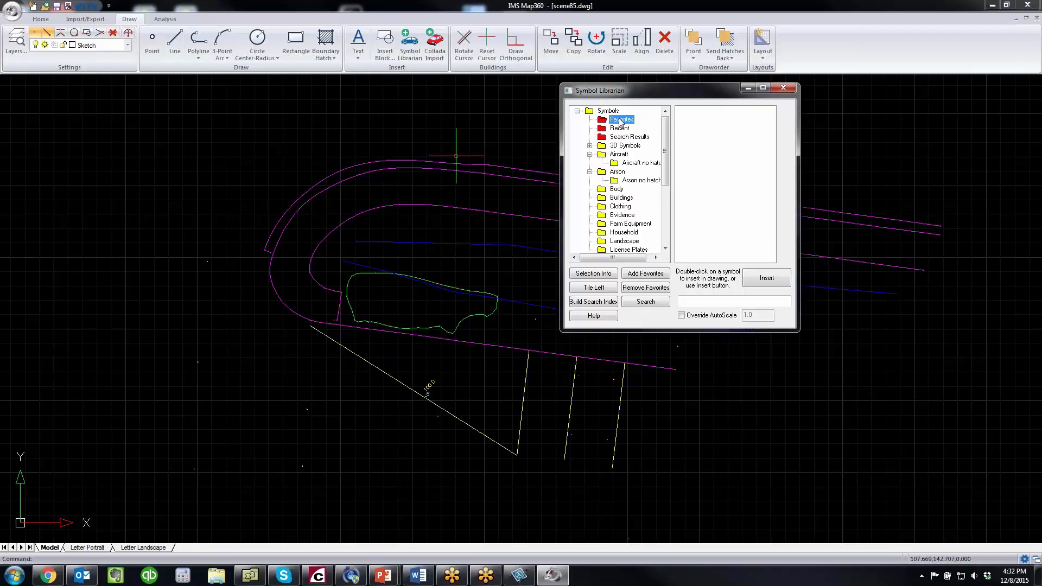
pyautogui.click(622, 129)
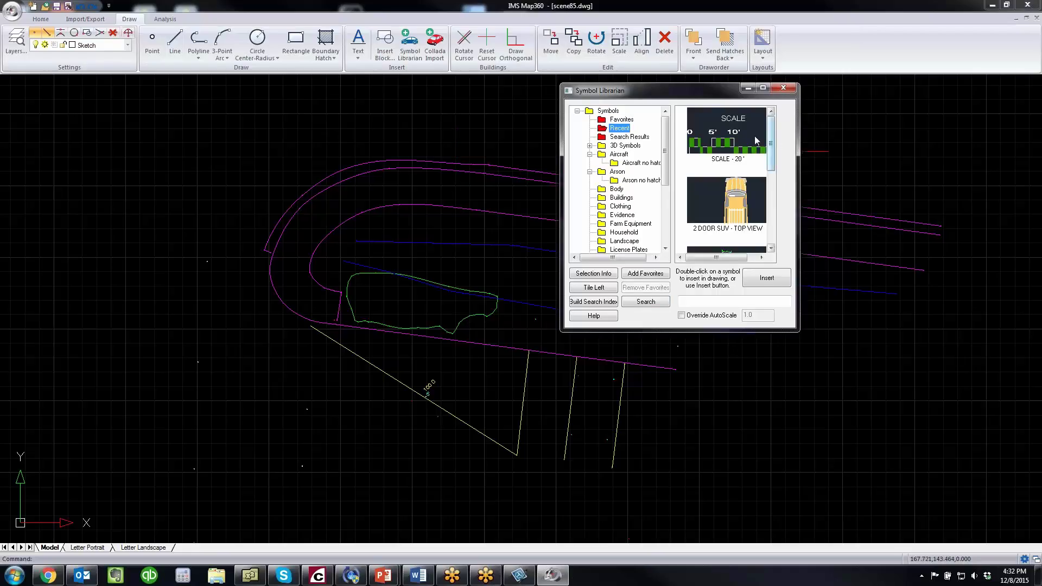
pyautogui.click(733, 140)
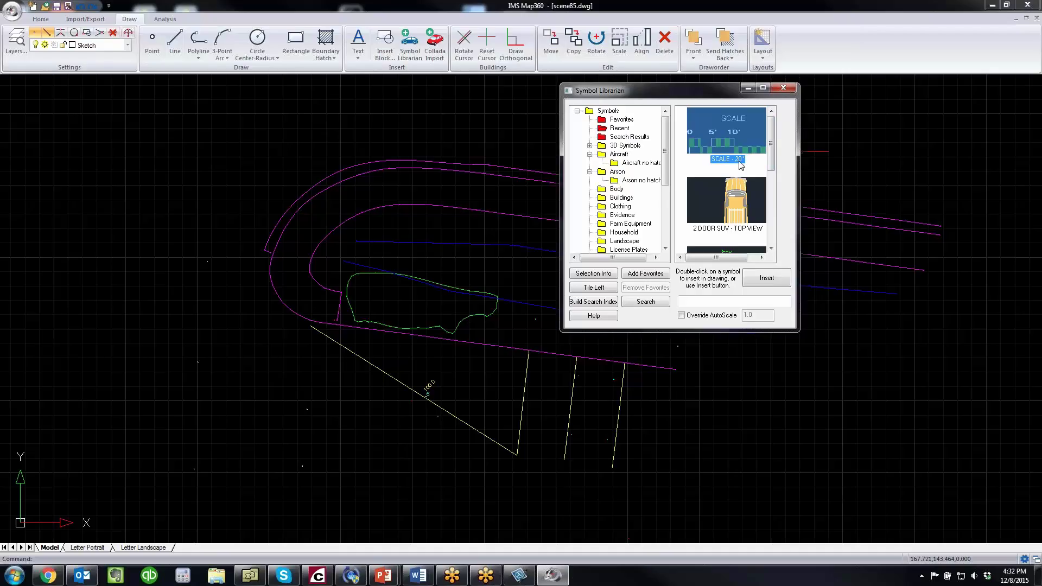
# Step: Place the unrotated SCALE - 20' bar to the right of the stalls
pyautogui.click(767, 279)
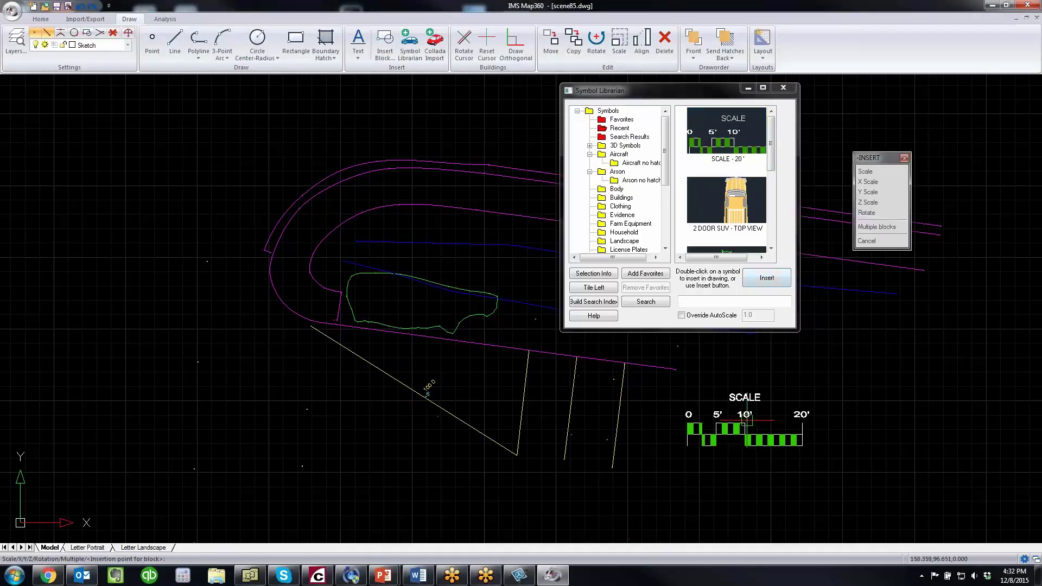
pyautogui.click(746, 419)
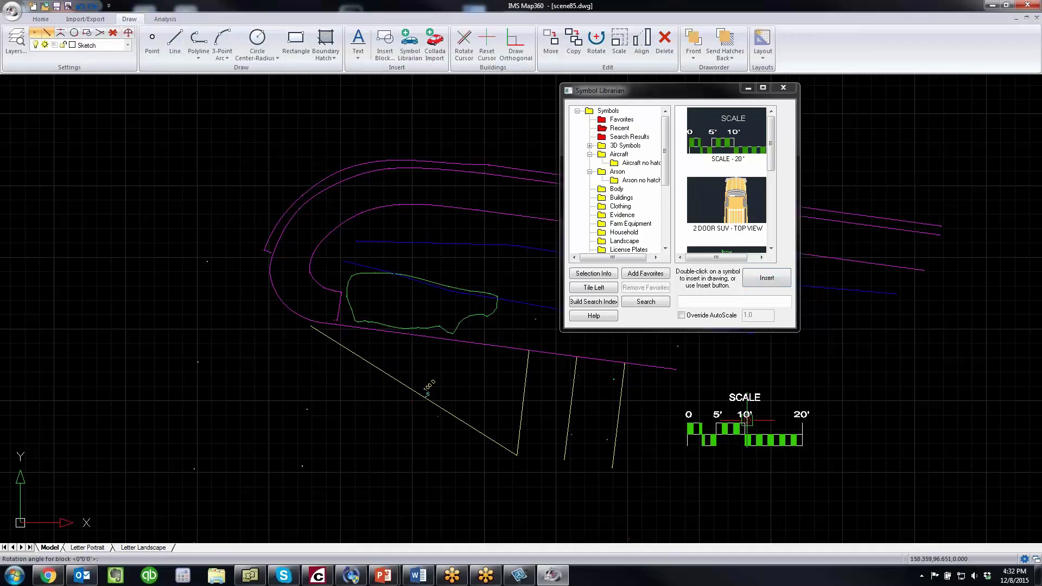
pyautogui.click(747, 419)
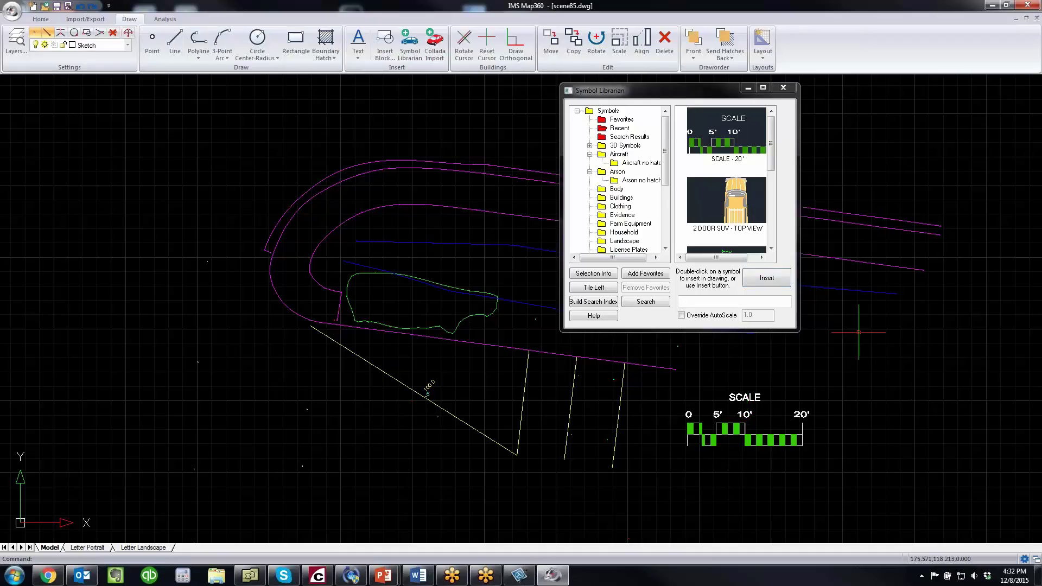
# Step: Place a 2 DOOR SUV - TOP VIEW symbol in the left parking stall, rotated to match it
pyautogui.moveTo(772, 166); pyautogui.dragTo(772, 181)
pyautogui.click(746, 165)
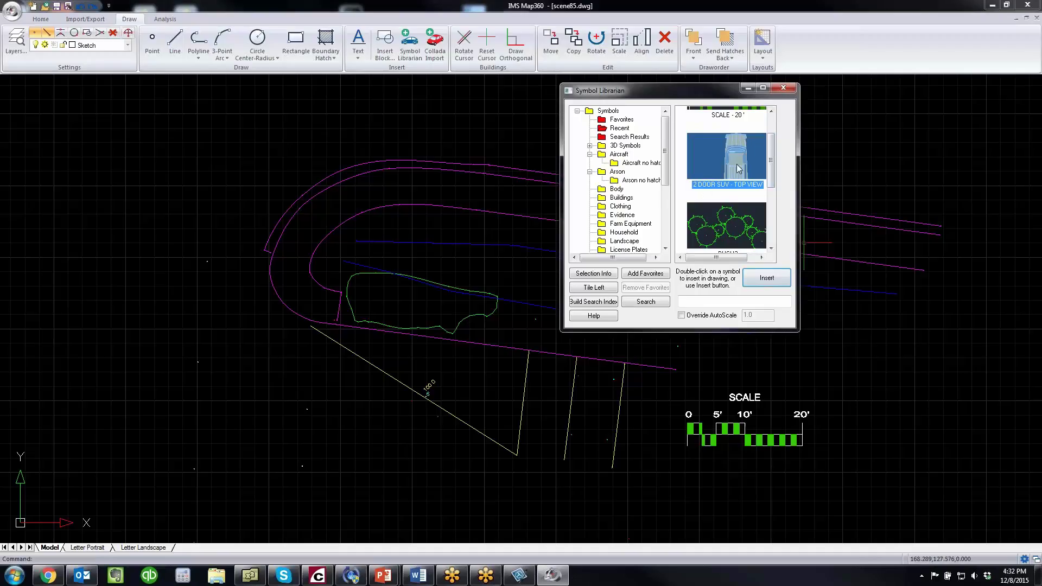
pyautogui.click(766, 279)
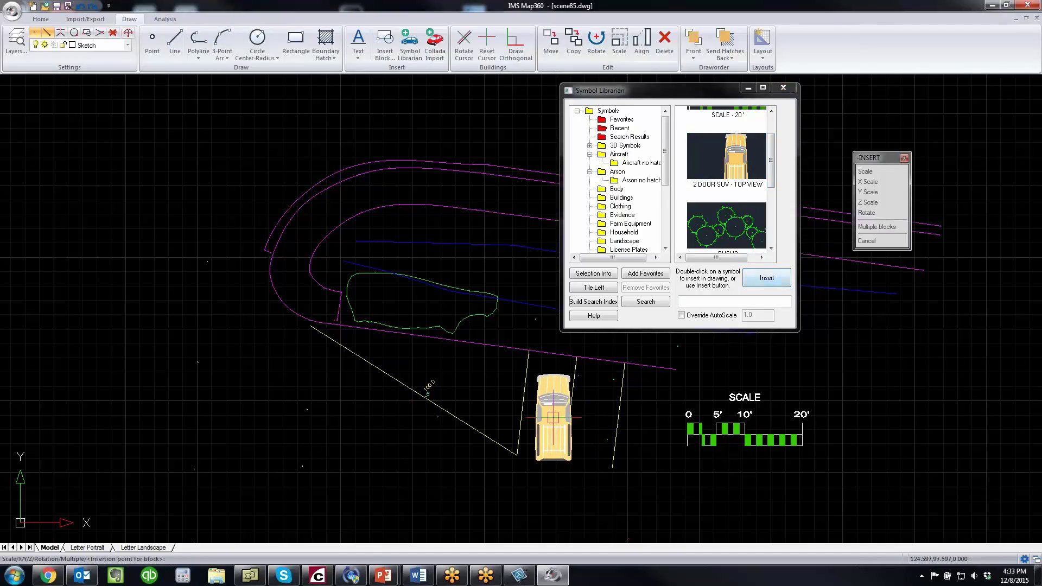
pyautogui.click(545, 405)
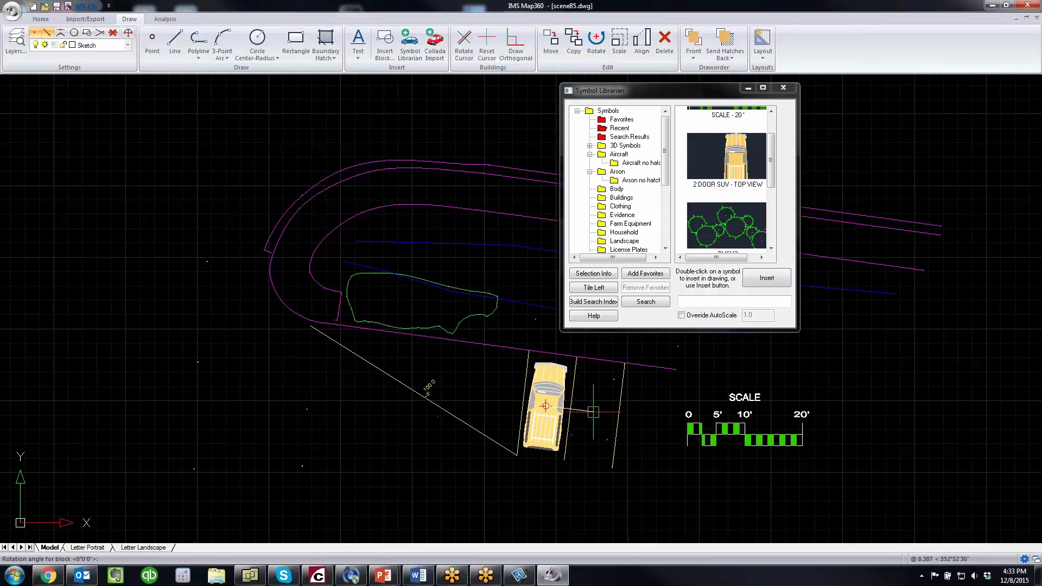
pyautogui.click(594, 412)
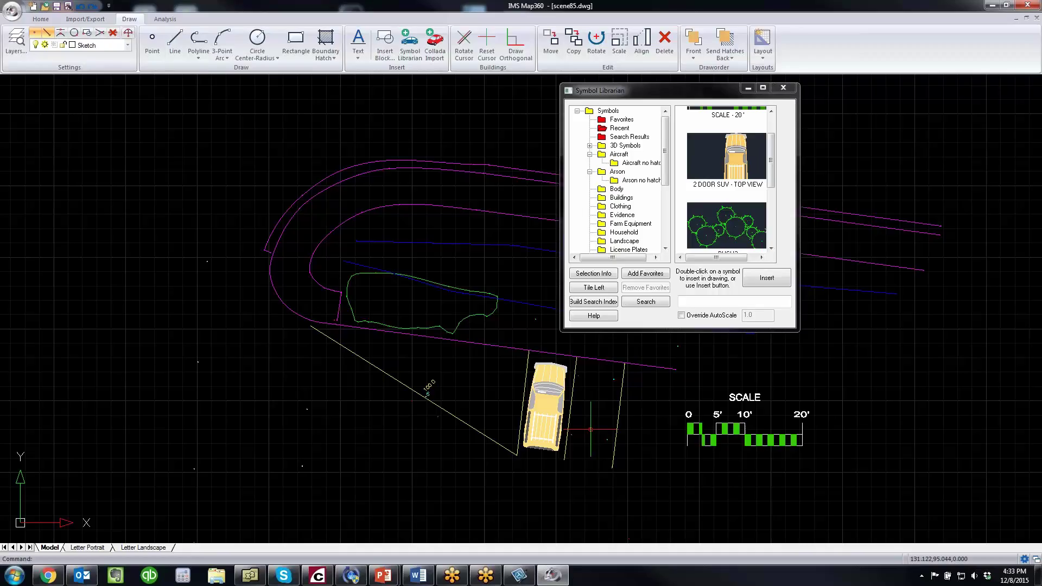
# Step: Place the bush symbol on the bush outline with default rotation
pyautogui.click(745, 233)
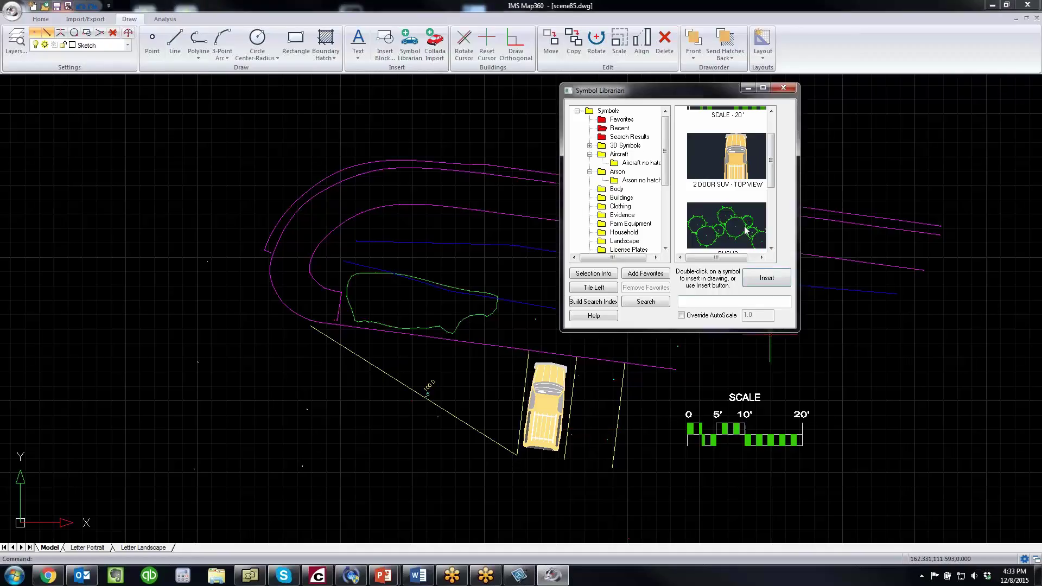
pyautogui.click(767, 278)
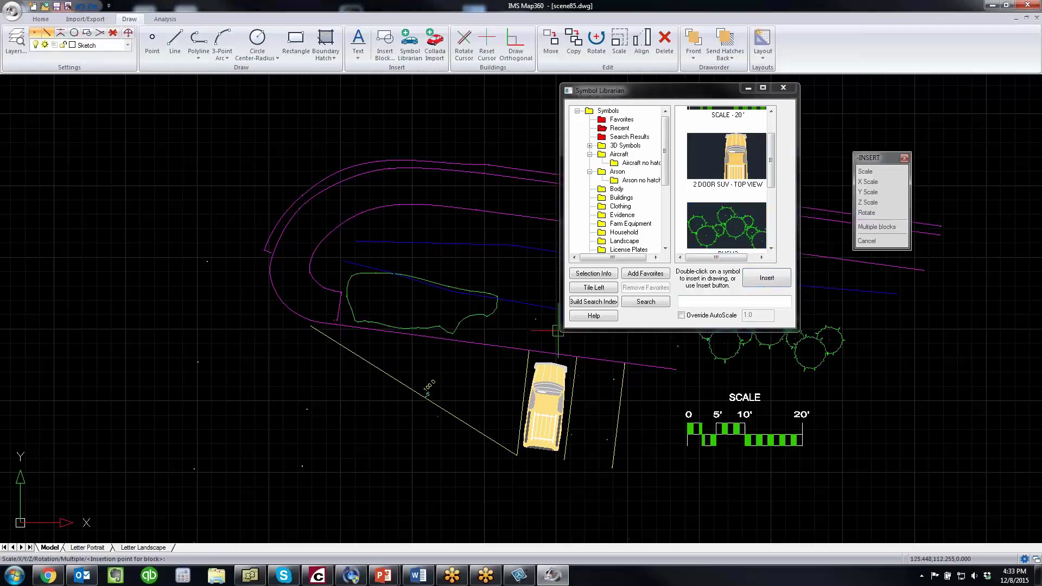
pyautogui.click(425, 304)
pyautogui.press('Return')
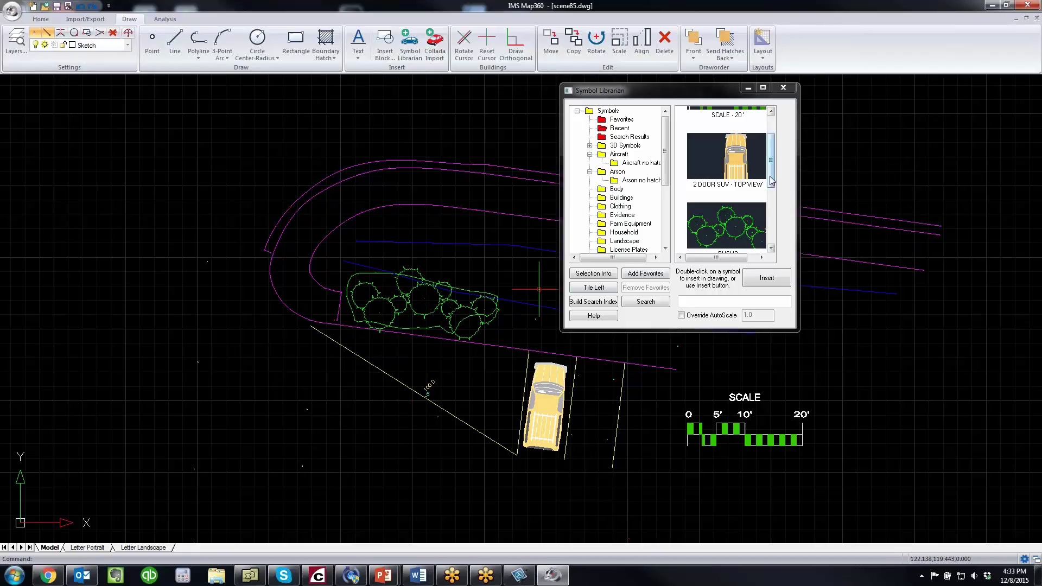
# Step: Place the BEVERAGE TRUCK - TOP VIEW symbol left of the road and close the Symbol Librarian
pyautogui.moveTo(771, 182); pyautogui.dragTo(774, 230)
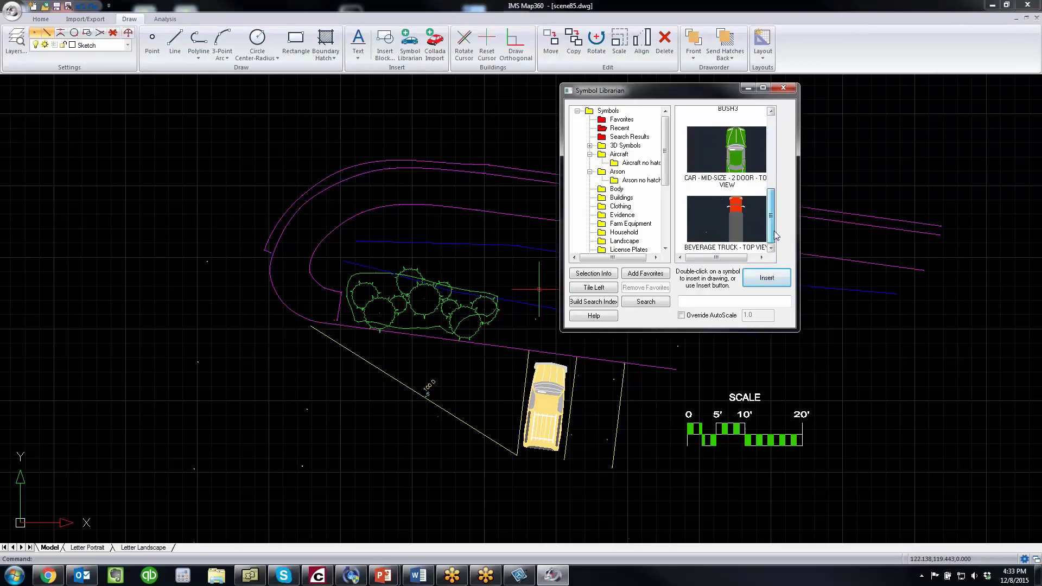
pyautogui.click(762, 281)
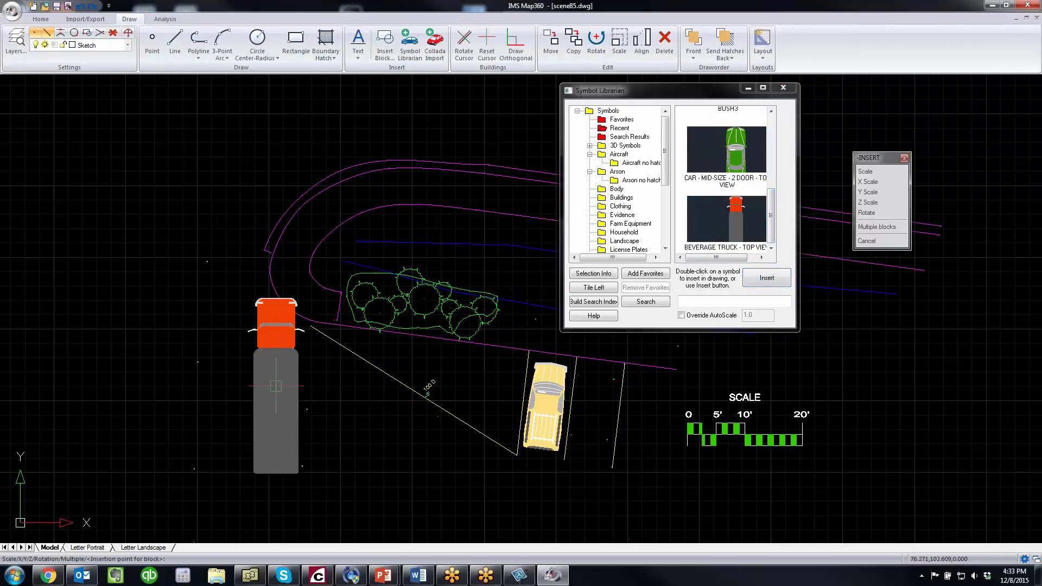
pyautogui.click(243, 381)
pyautogui.press('Return')
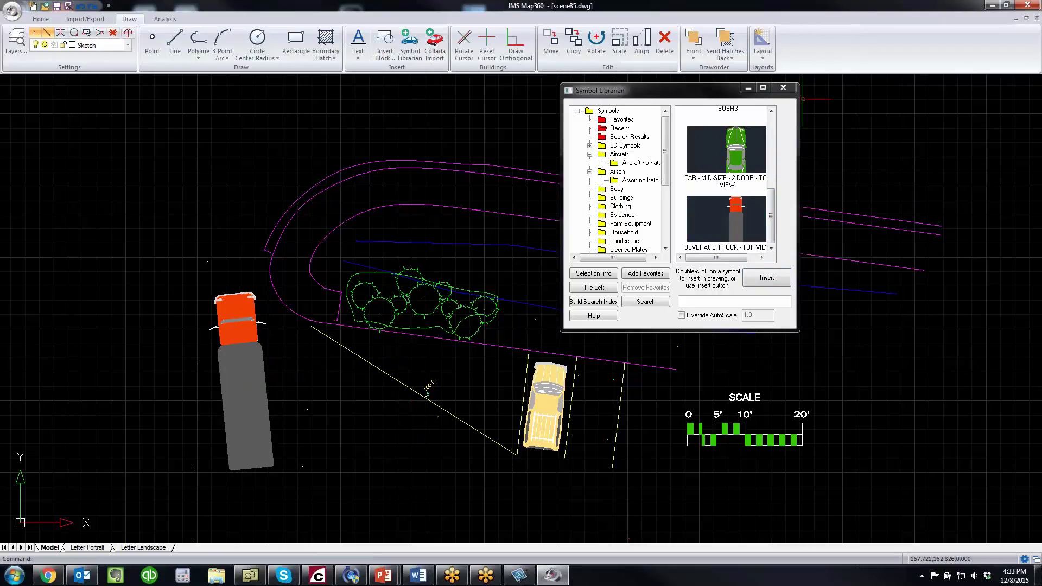
pyautogui.moveTo(783, 93); pyautogui.dragTo(861, 80)
pyautogui.click(861, 73)
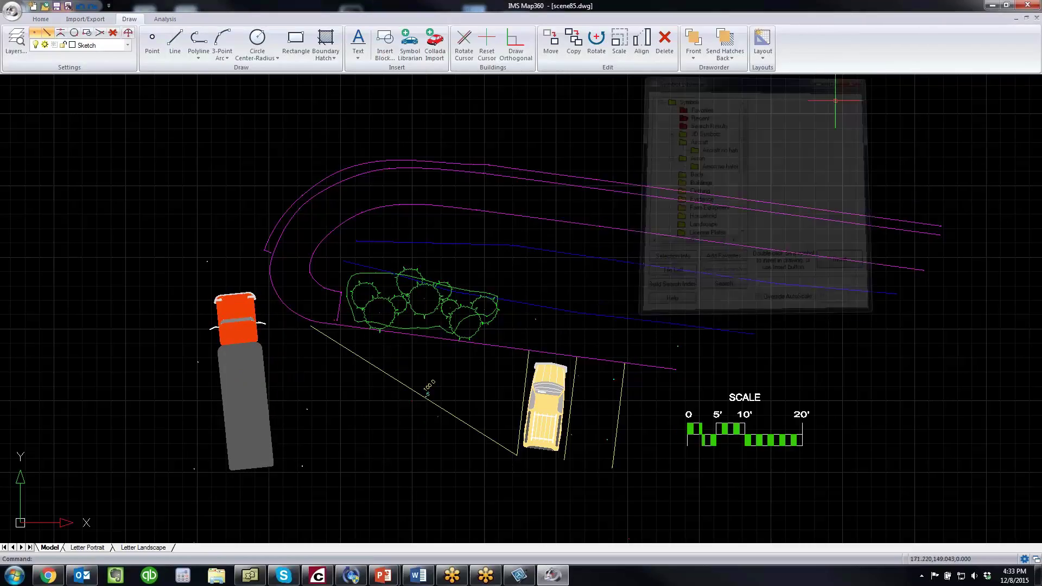
# Step: Centre the car and stalls in view, then open Collada Import for C:\TEMP\Frontier\model.dae
pyautogui.scroll(4, 594, 401)
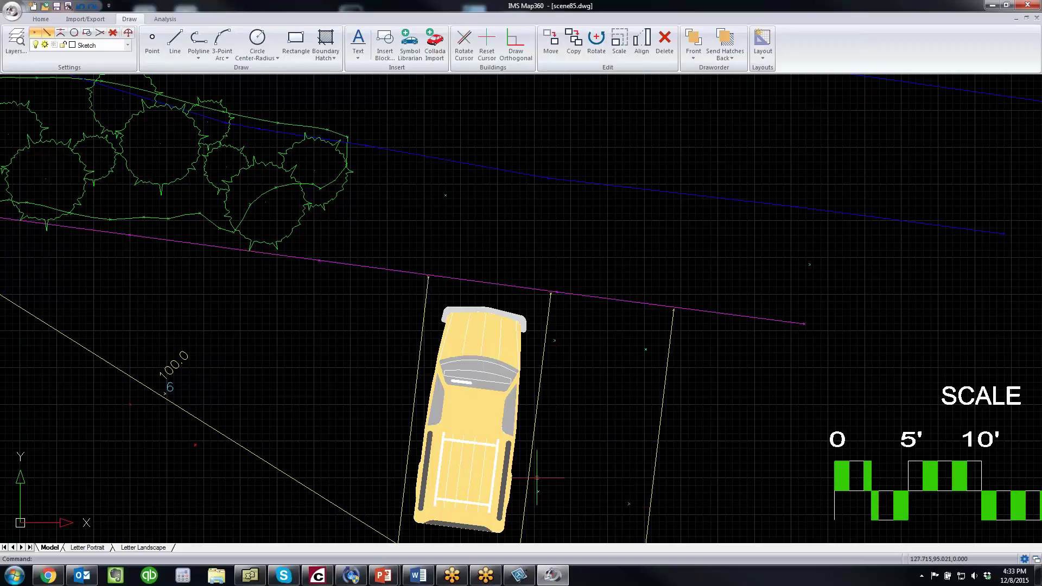
pyautogui.moveTo(570, 430); pyautogui.dragTo(496, 362, button='middle')
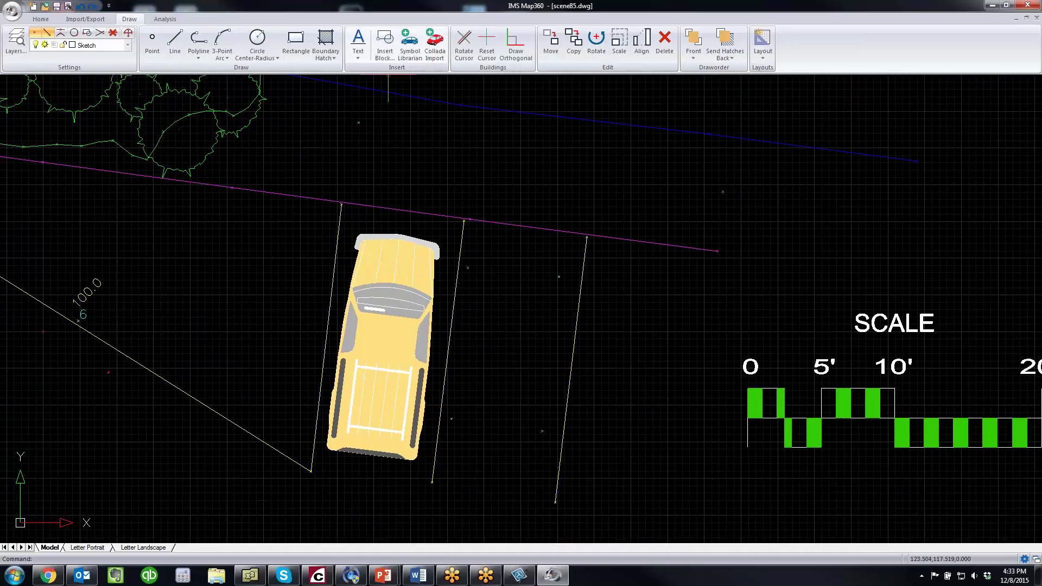
pyautogui.click(437, 46)
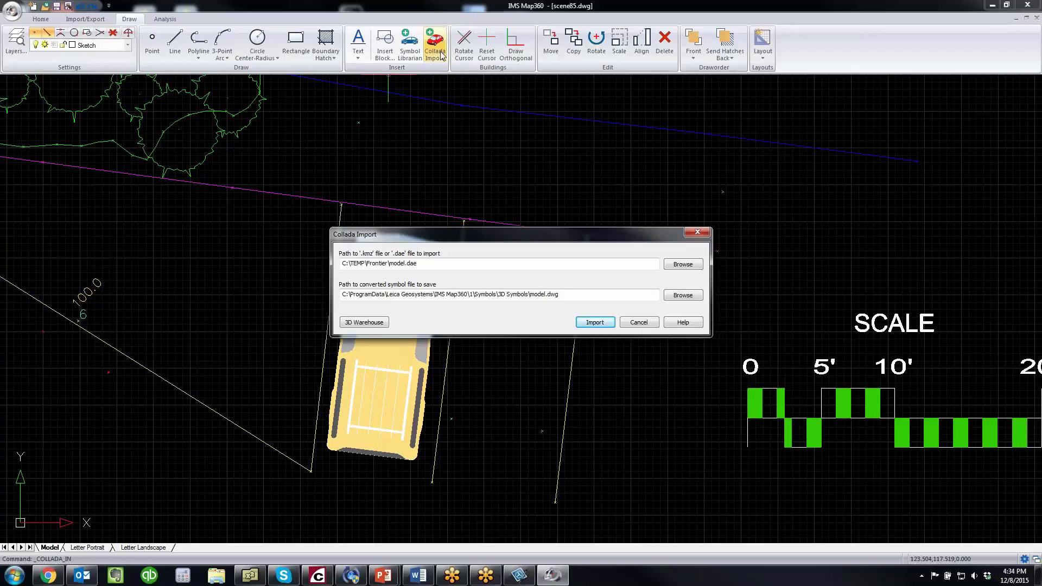
# Step: Launch 3D Warehouse from the Collada Import dialog to look for a vehicle model
pyautogui.click(360, 324)
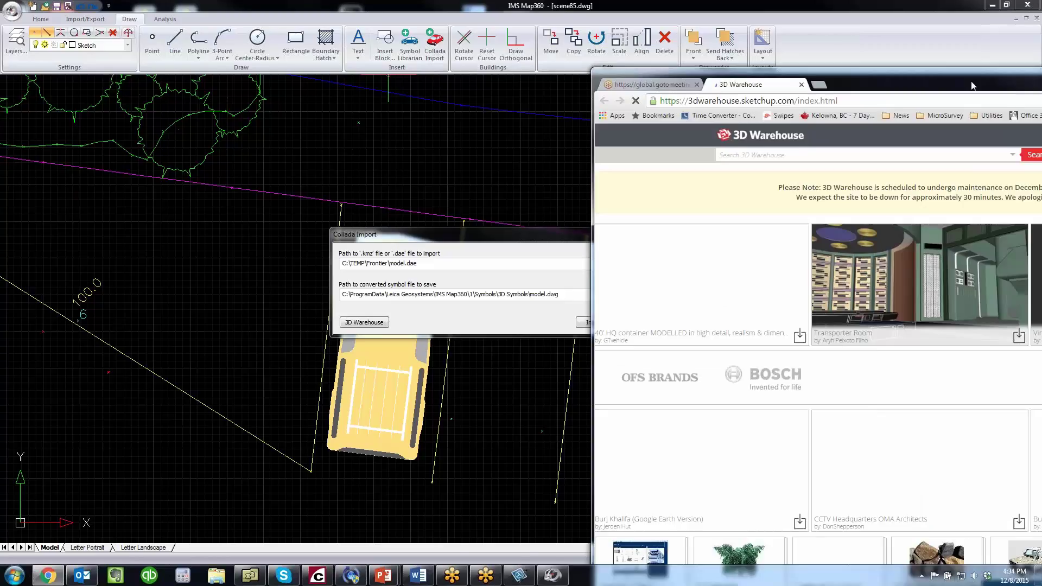
# Step: Search 3D Warehouse for 'nissan frontier'
pyautogui.moveTo(974, 59)
pyautogui.mouseDown()
pyautogui.moveTo(741, 57)
pyautogui.moveTo(567, 45)
pyautogui.moveTo(507, 27)
pyautogui.mouseUp()
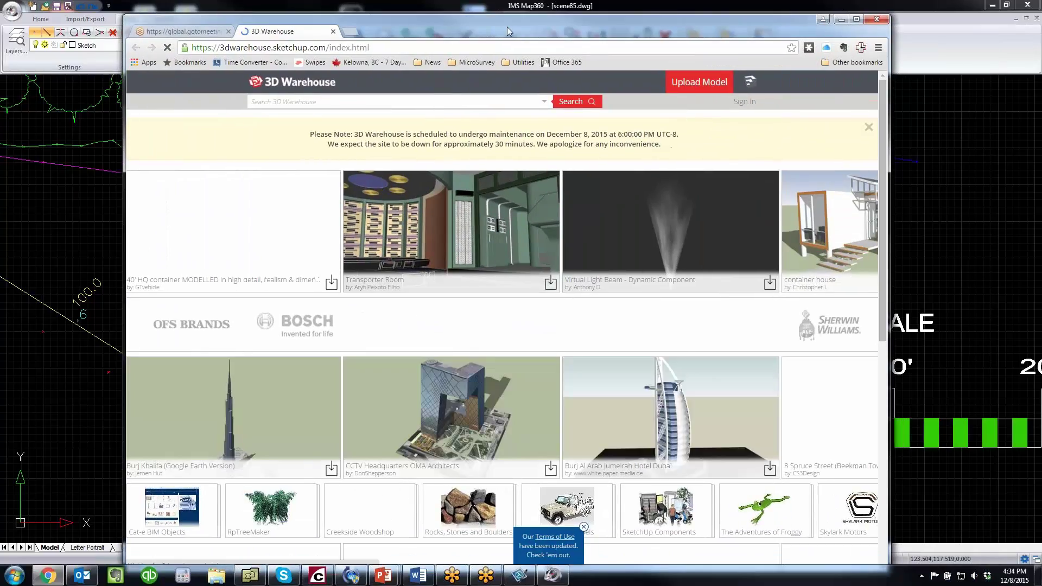
pyautogui.click(323, 101)
pyautogui.write('ni')
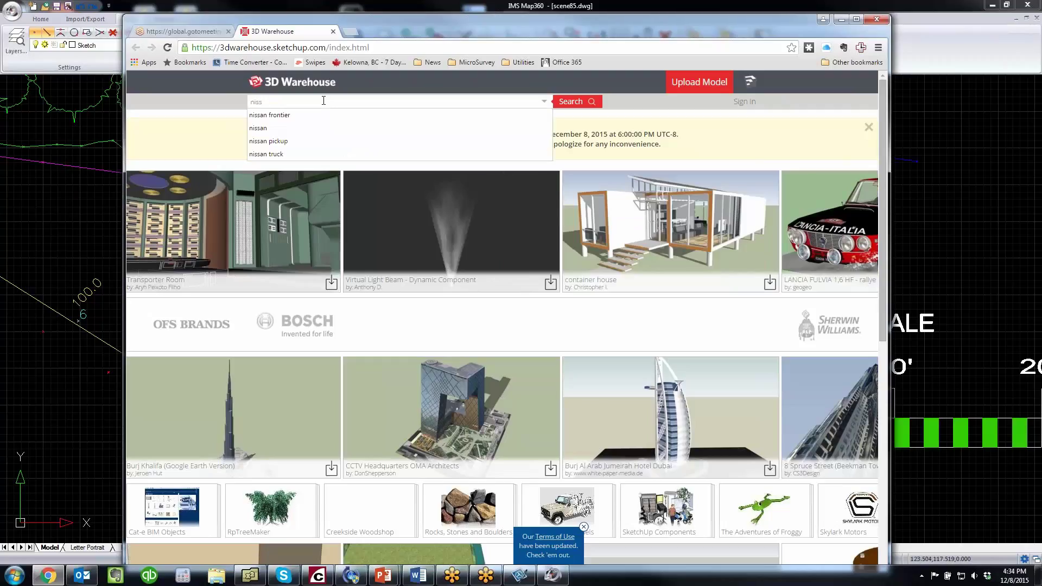
pyautogui.write('ss')
pyautogui.click(281, 116)
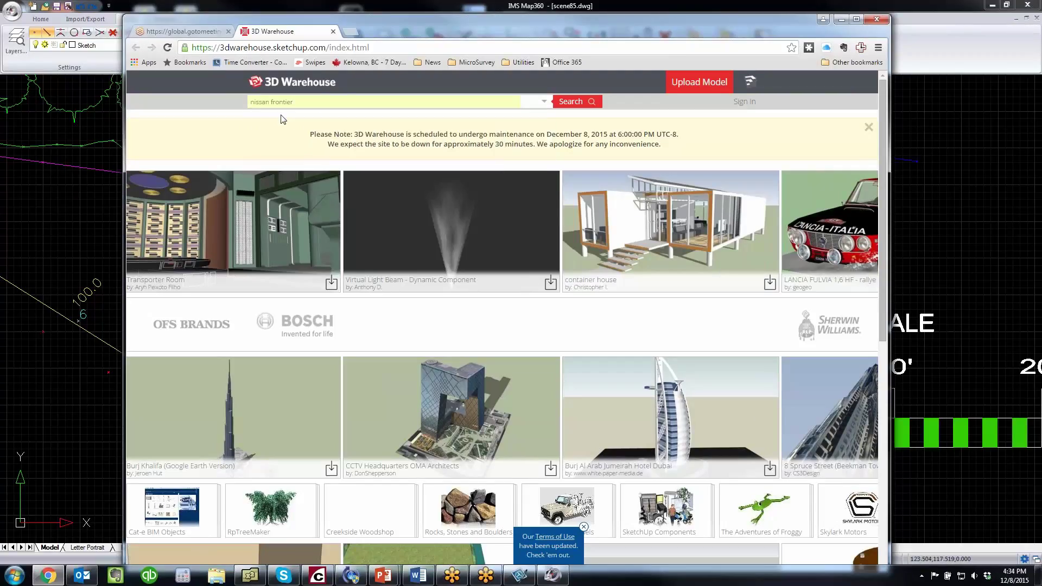
pyautogui.click(574, 102)
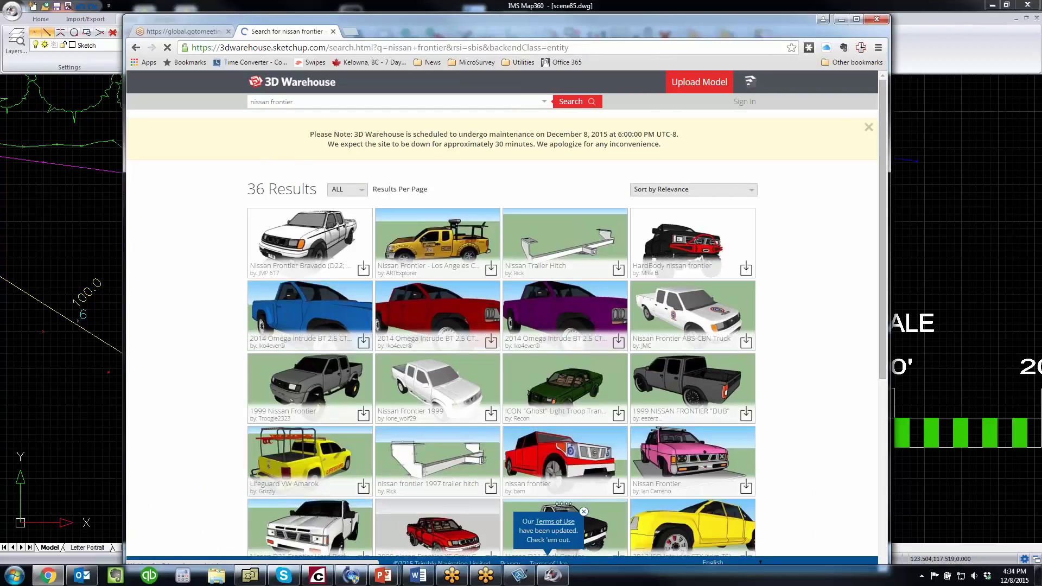
# Step: Open the Nissan Frontier 1999 result and download the model
pyautogui.click(869, 128)
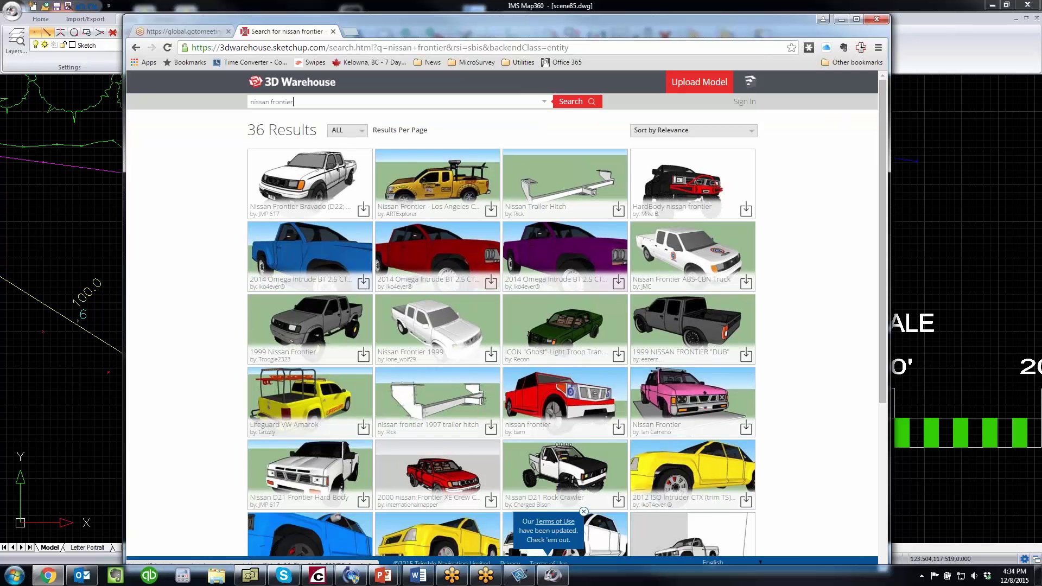
pyautogui.moveTo(884, 189); pyautogui.dragTo(882, 161)
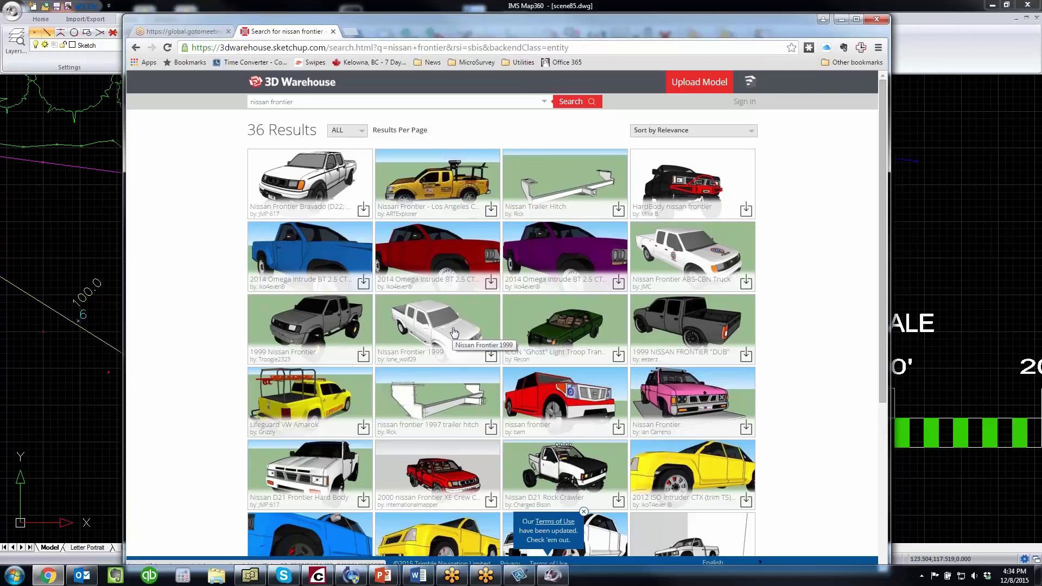
pyautogui.click(437, 335)
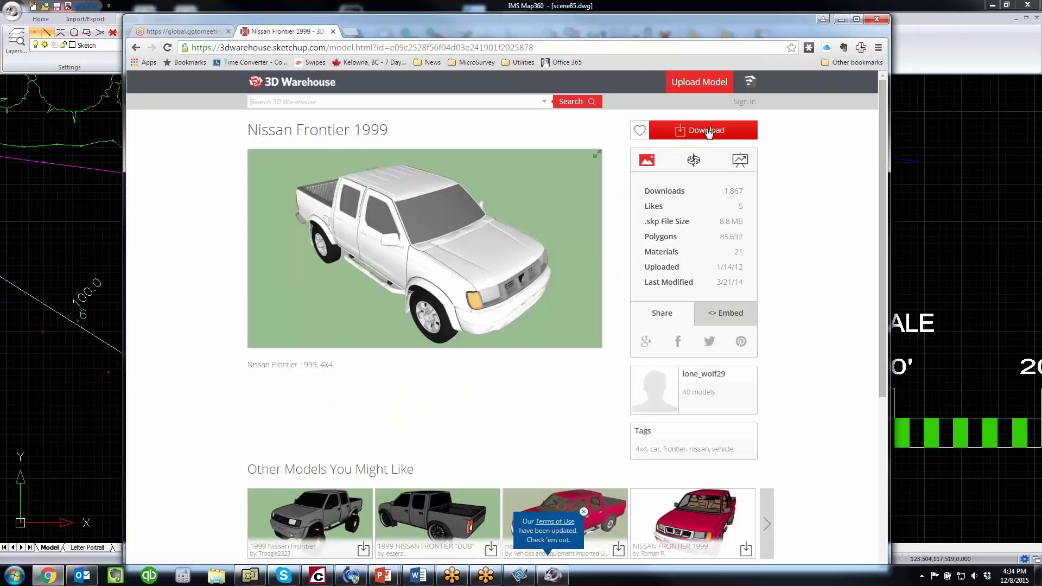
pyautogui.click(708, 131)
# Step: Import C:\TEMP\Frontier\model.dae through the Collada Import dialog
pyautogui.click(841, 20)
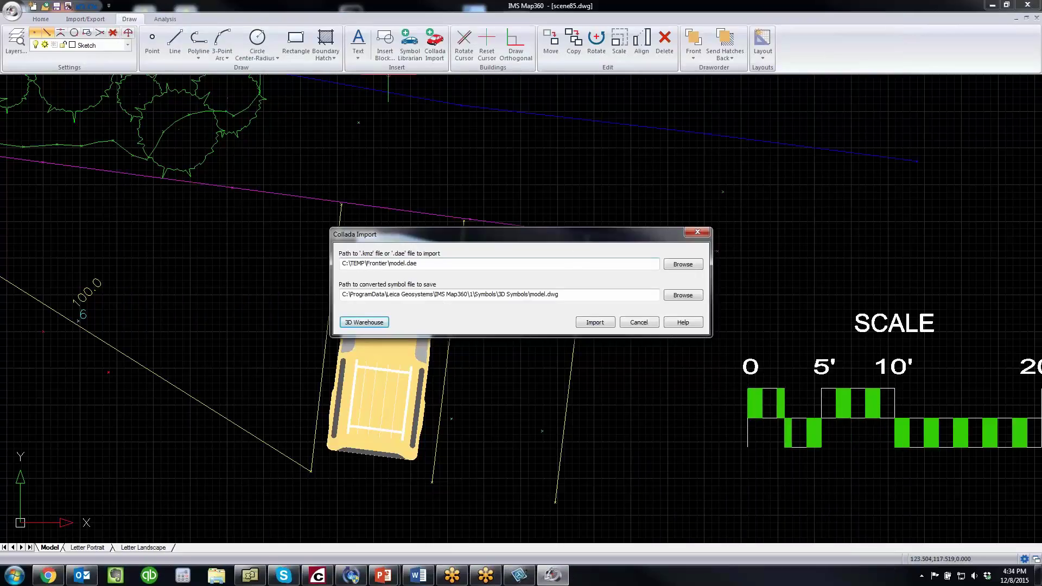
pyautogui.click(682, 265)
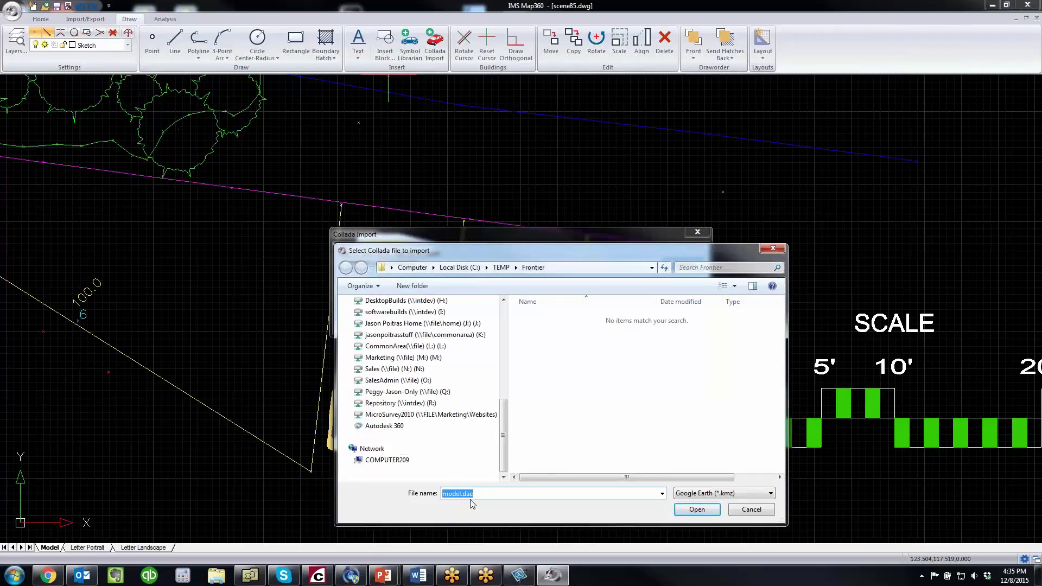
pyautogui.click(697, 509)
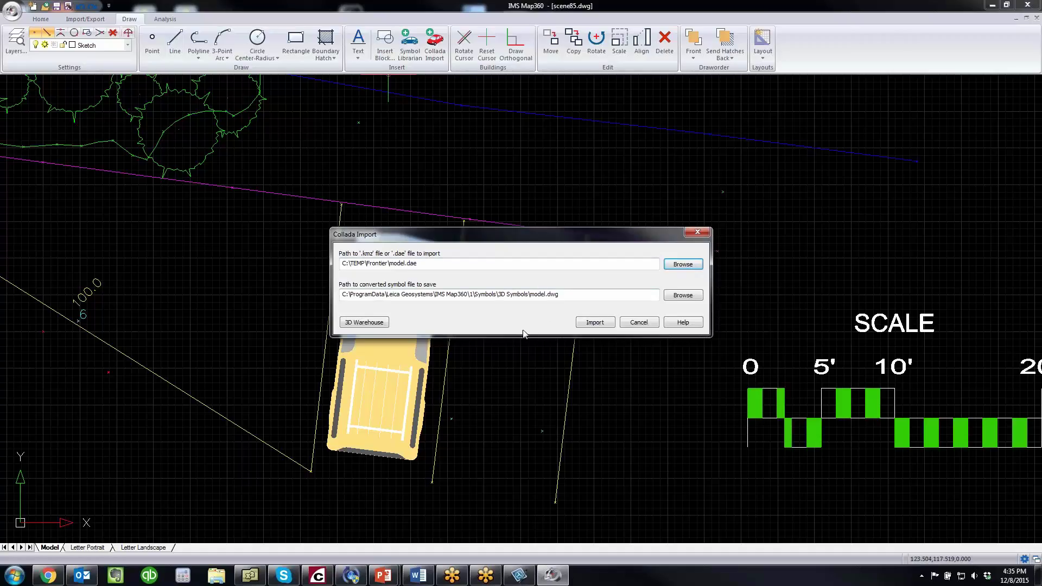
pyautogui.click(595, 323)
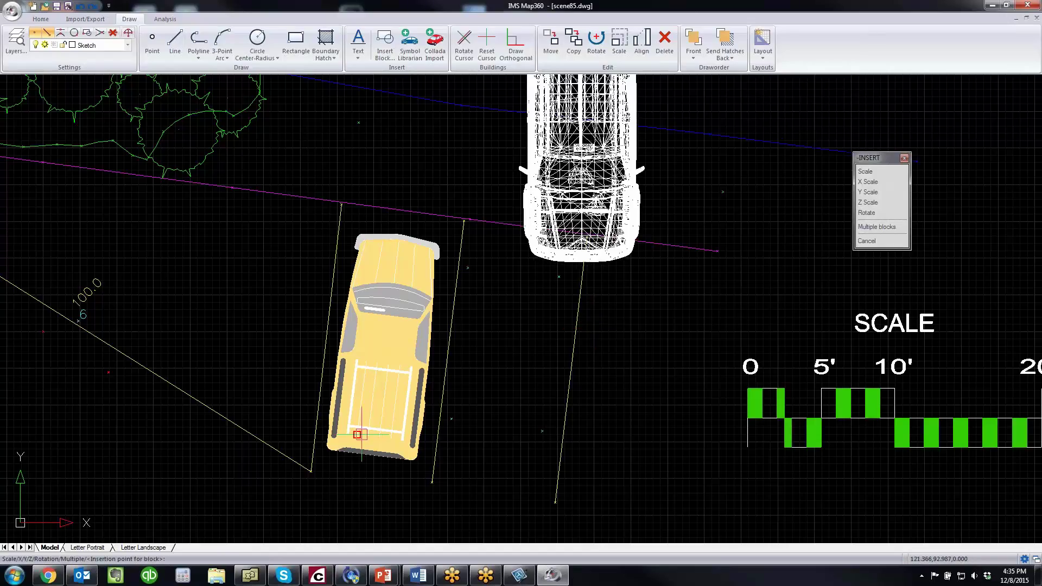
# Step: Insert the Frontier truck below the parking stalls with 0° rotation
pyautogui.scroll(-2, 362, 434)
pyautogui.scroll(-2, 362, 434)
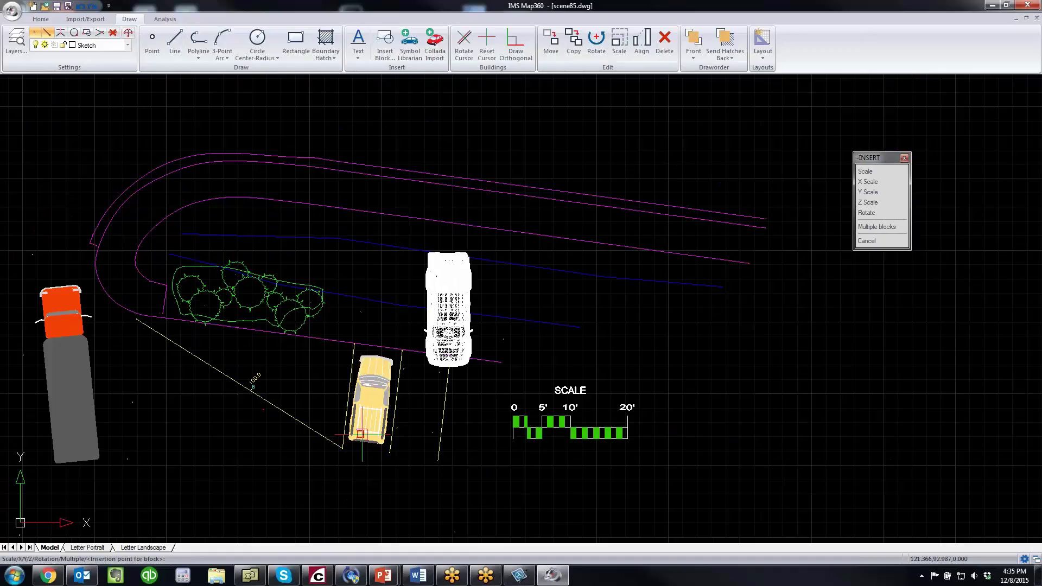
pyautogui.scroll(-2, 361, 434)
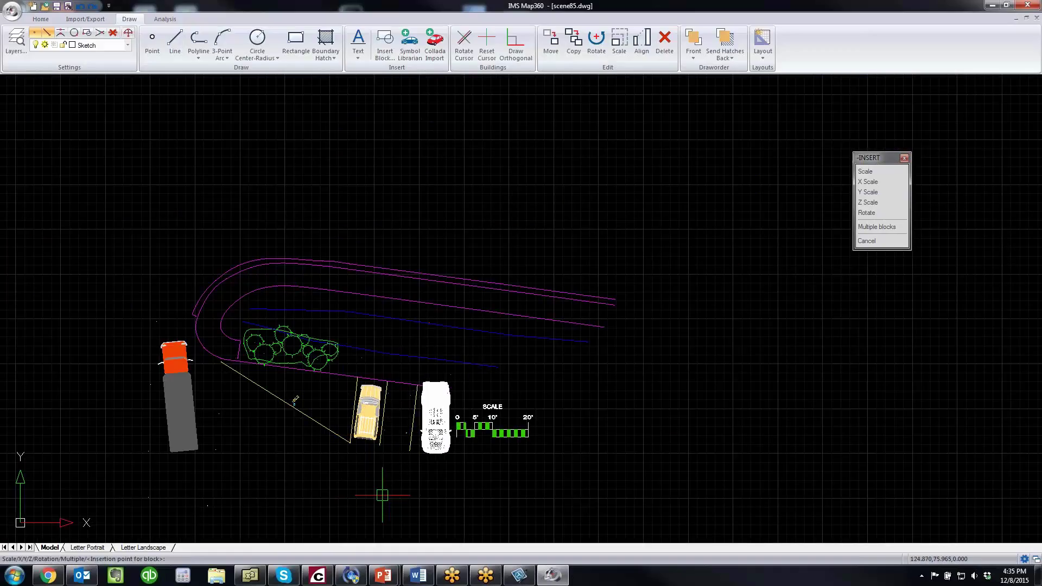
pyautogui.click(382, 495)
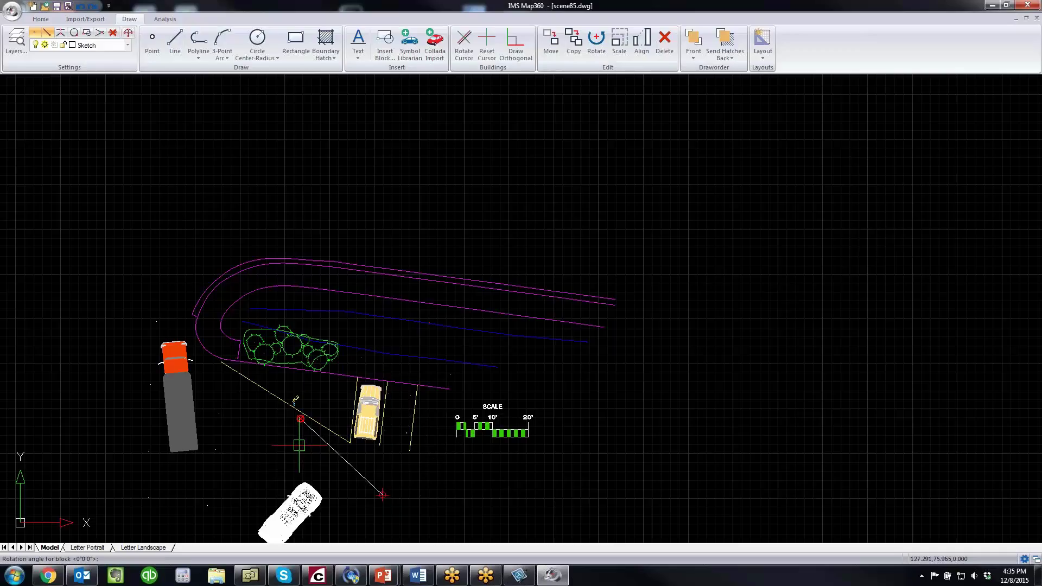
pyautogui.click(315, 484)
pyautogui.moveTo(383, 470); pyautogui.dragTo(327, 369, button='middle')
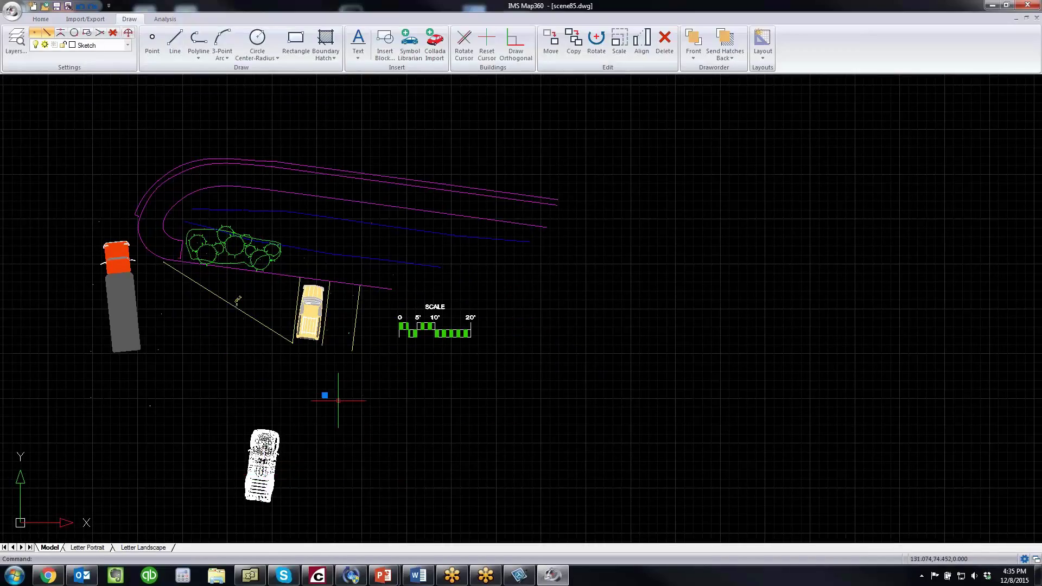
pyautogui.click(325, 396)
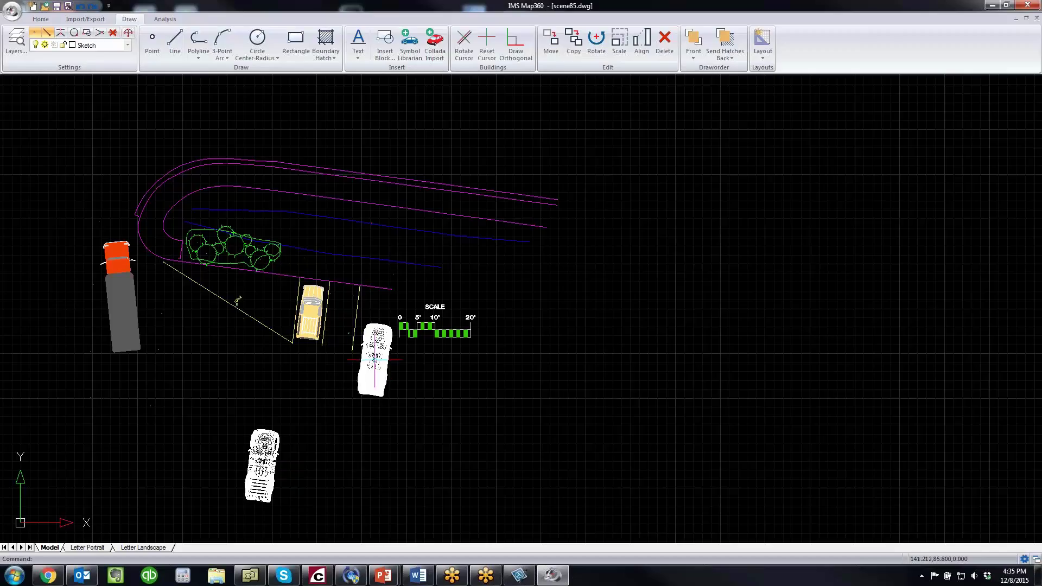
# Step: Drop the truck beside the right parking stall, next to the 20-foot scale bar
pyautogui.click(389, 327)
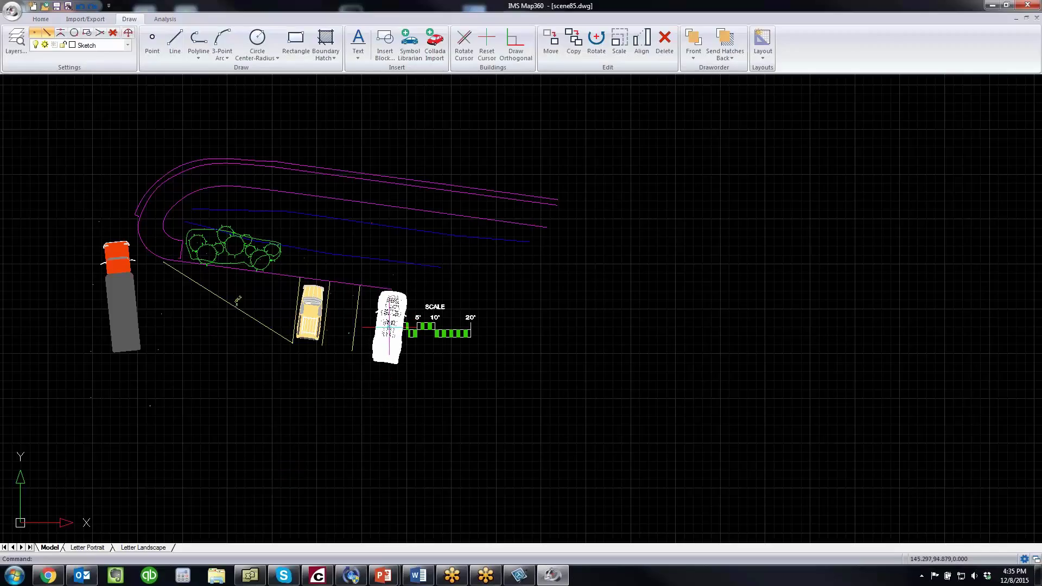
pyautogui.scroll(3, 367, 315)
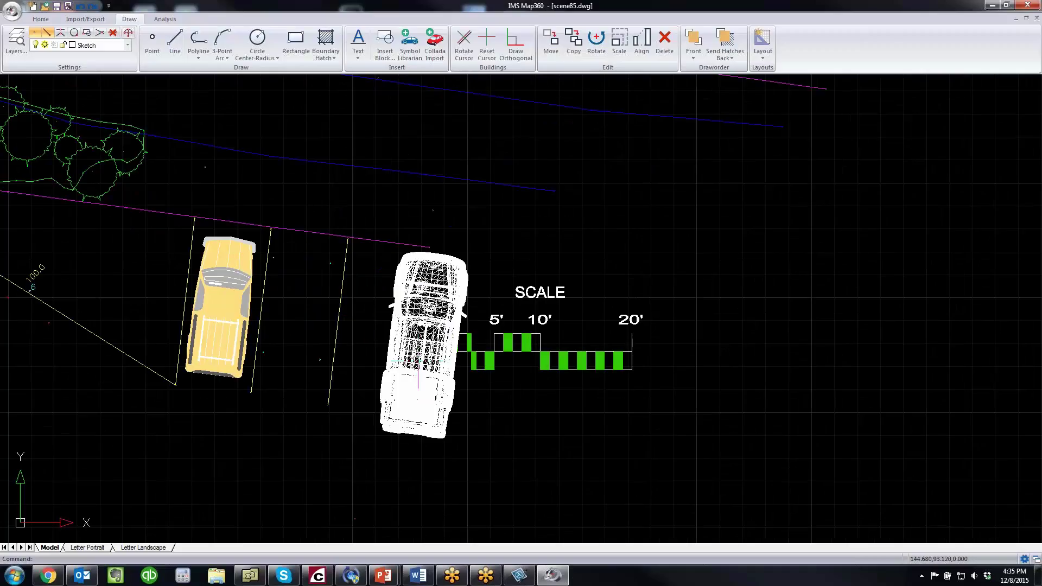
pyautogui.scroll(2, 414, 361)
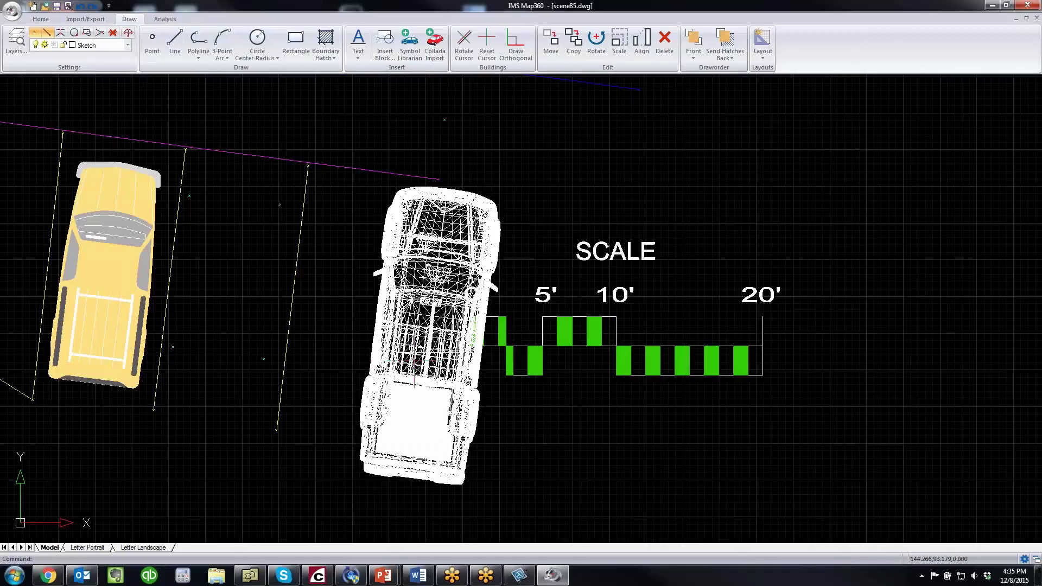
# Step: Begin aligning the white truck, then cancel after the first source point
pyautogui.click(642, 44)
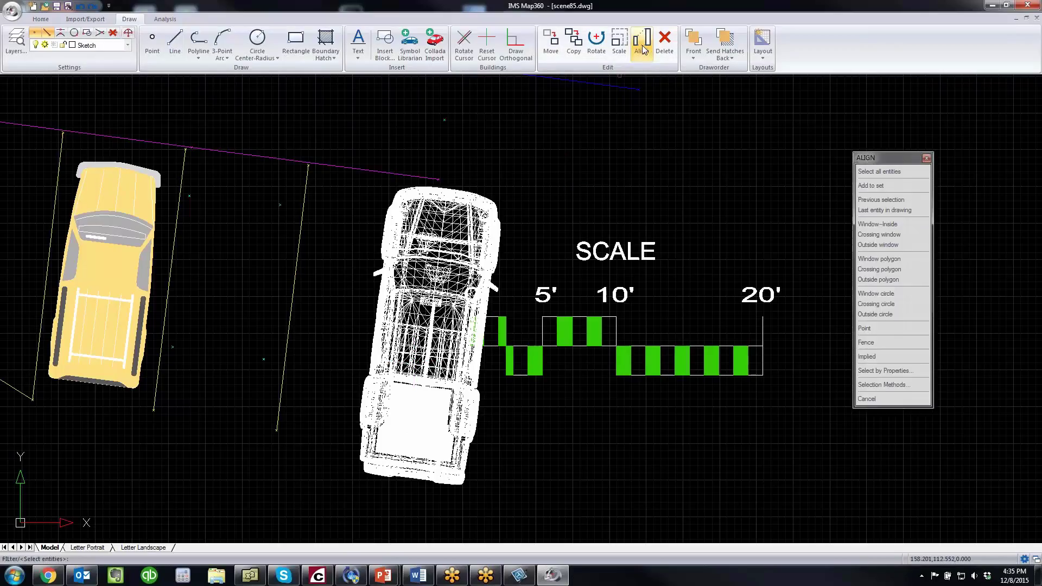
pyautogui.click(428, 337)
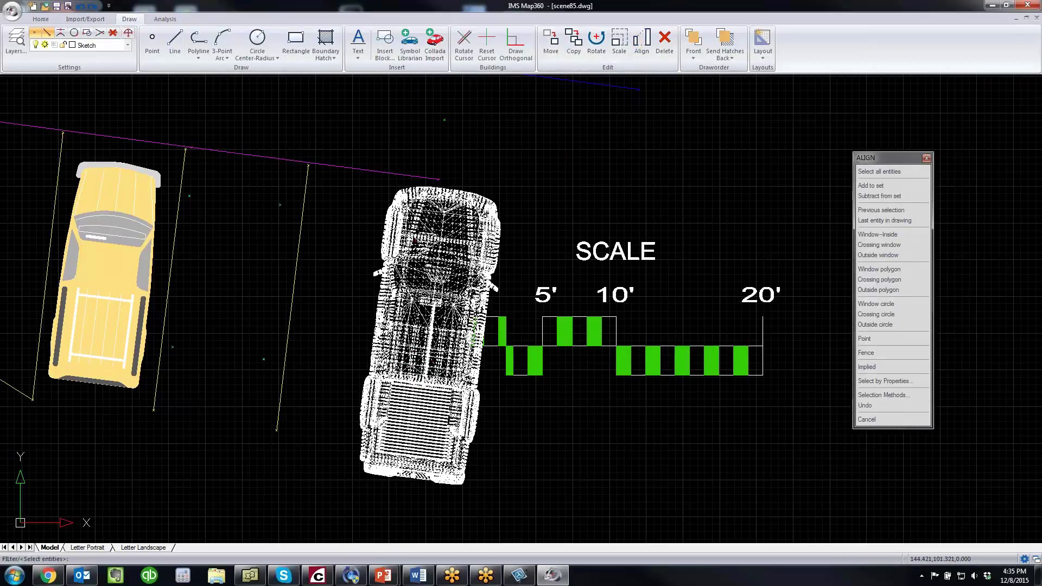
pyautogui.press('Return')
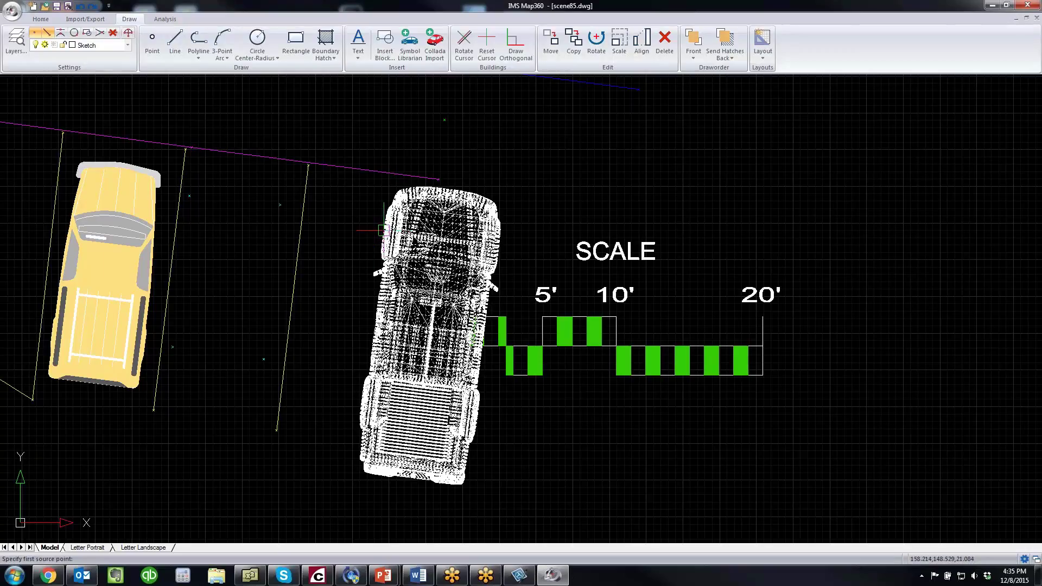
pyautogui.click(382, 230)
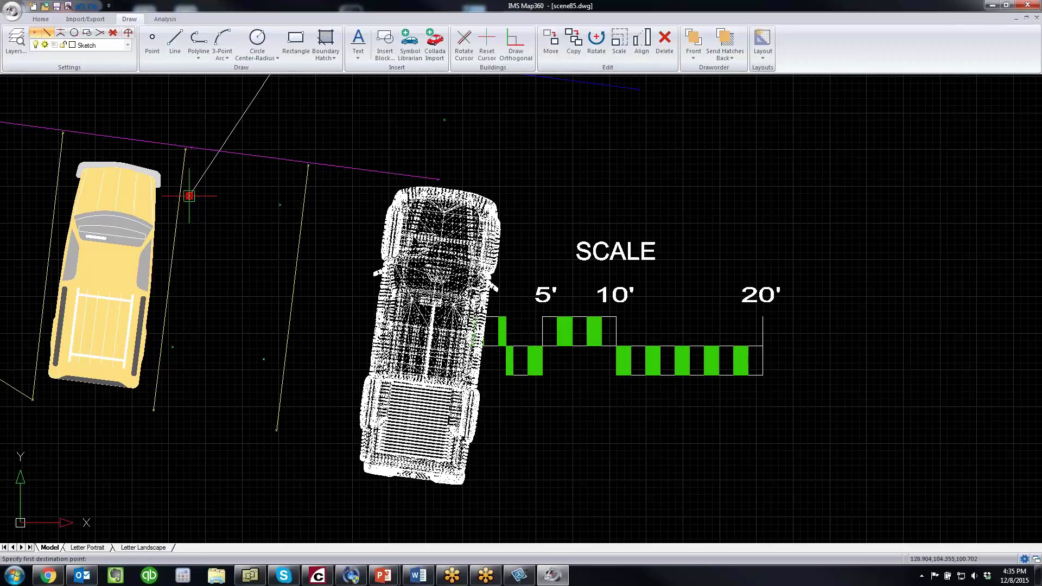
pyautogui.press('Escape')
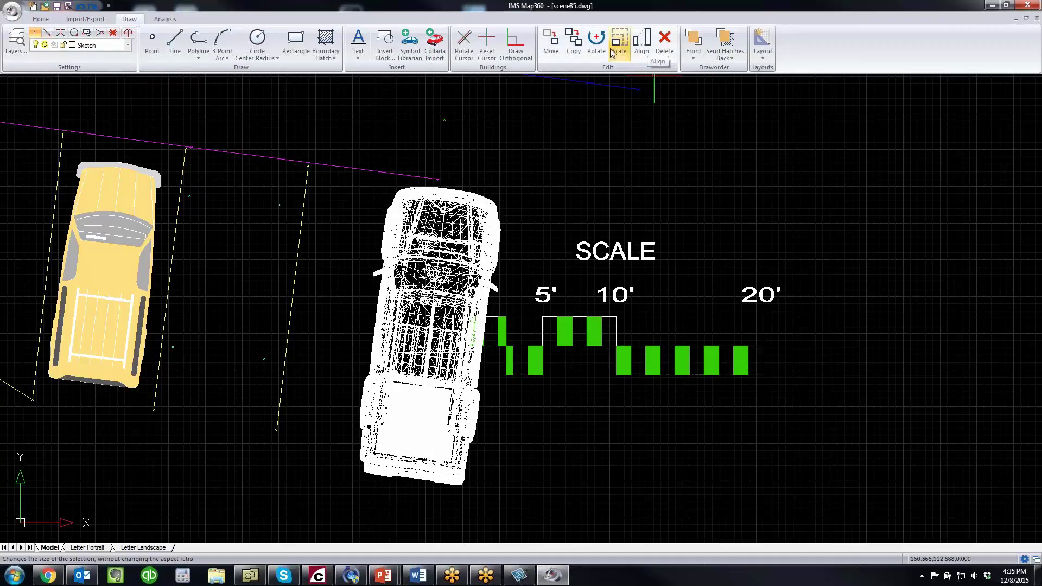
# Step: Align the white truck into the right parking stall using two reference points
pyautogui.click(641, 43)
pyautogui.click(445, 249)
pyautogui.press('Return')
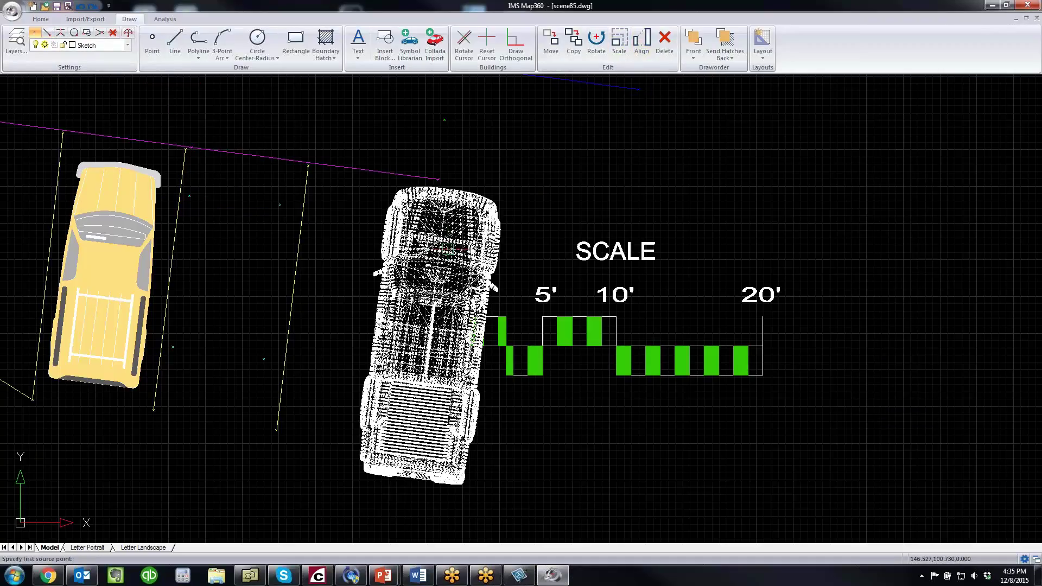
pyautogui.click(382, 230)
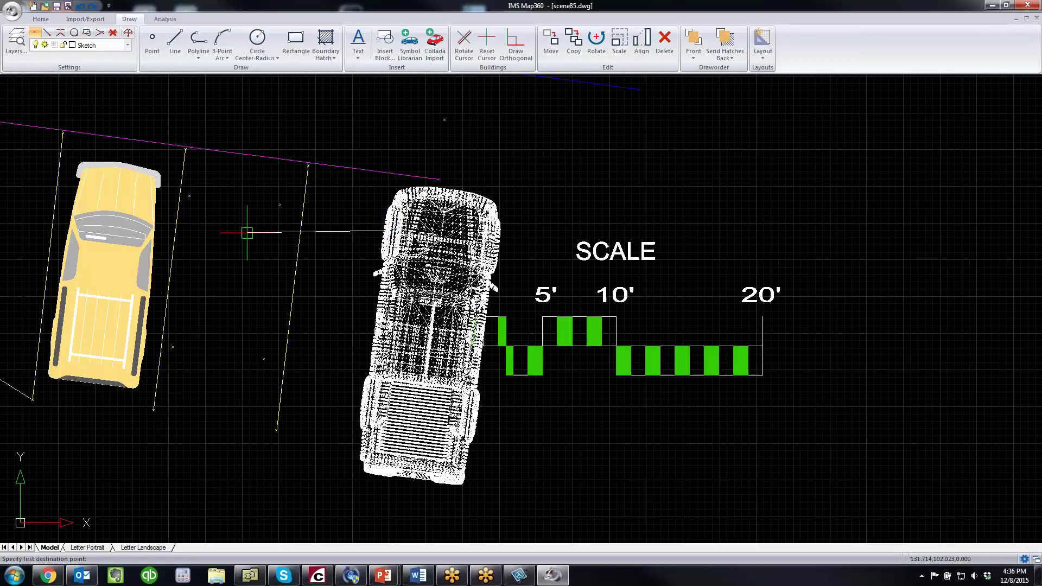
pyautogui.click(189, 195)
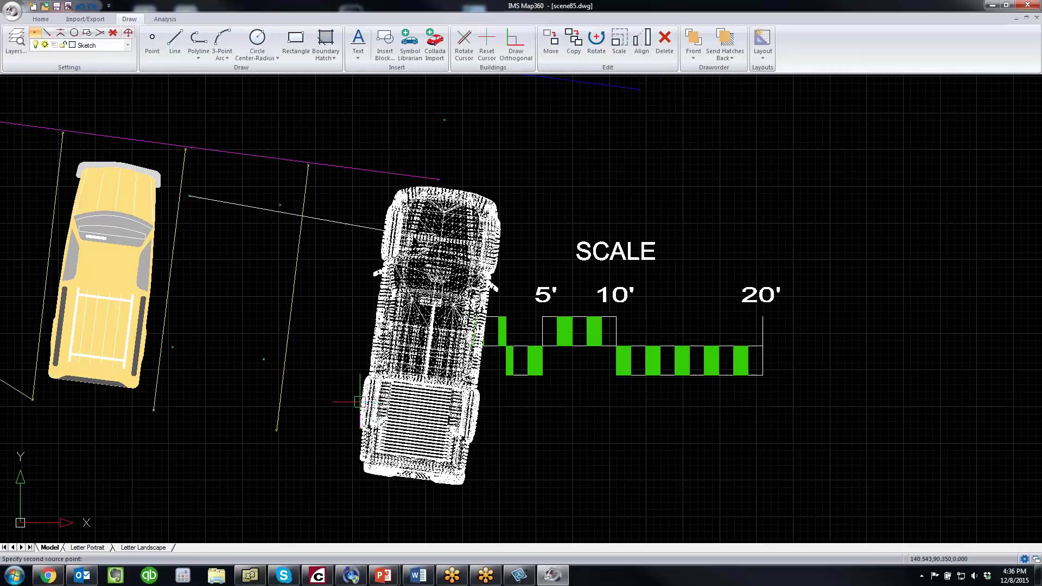
pyautogui.click(173, 347)
pyautogui.press('Return')
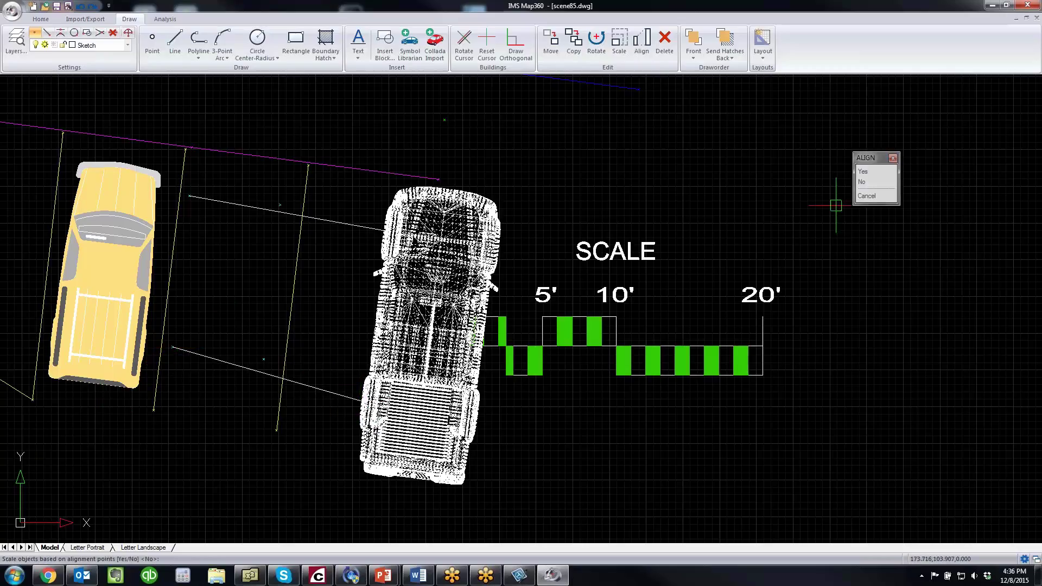
pyautogui.press('Return')
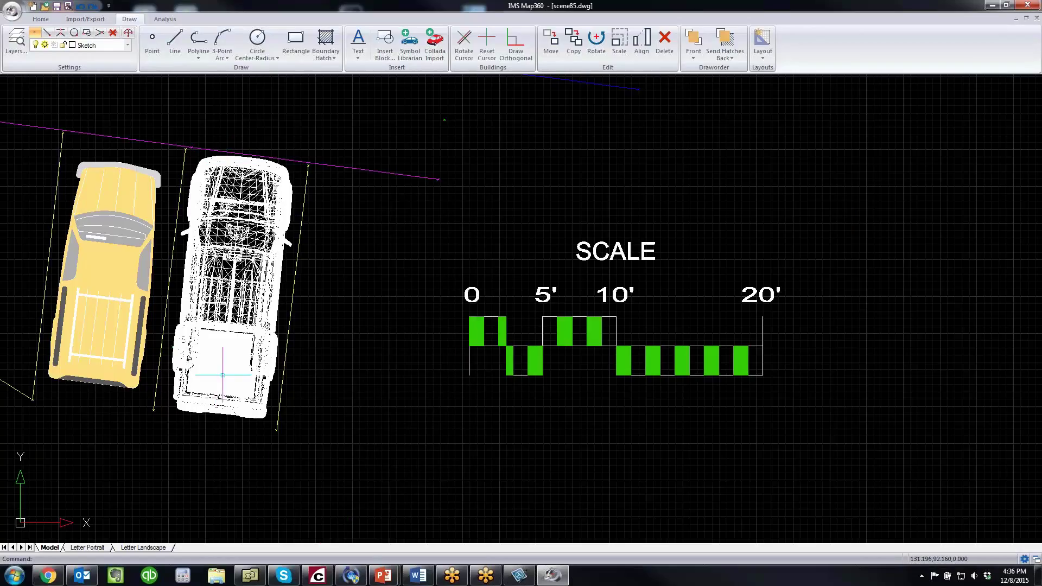
# Step: Change the visual style from 2D Wireframe to Realistic and zoom out over the scene
pyautogui.click(41, 19)
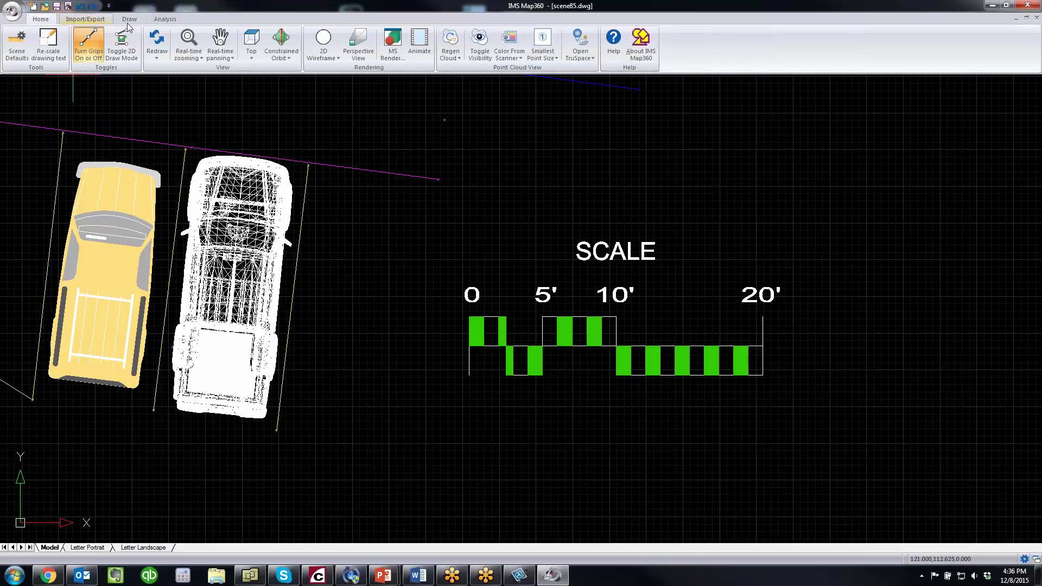
pyautogui.click(328, 61)
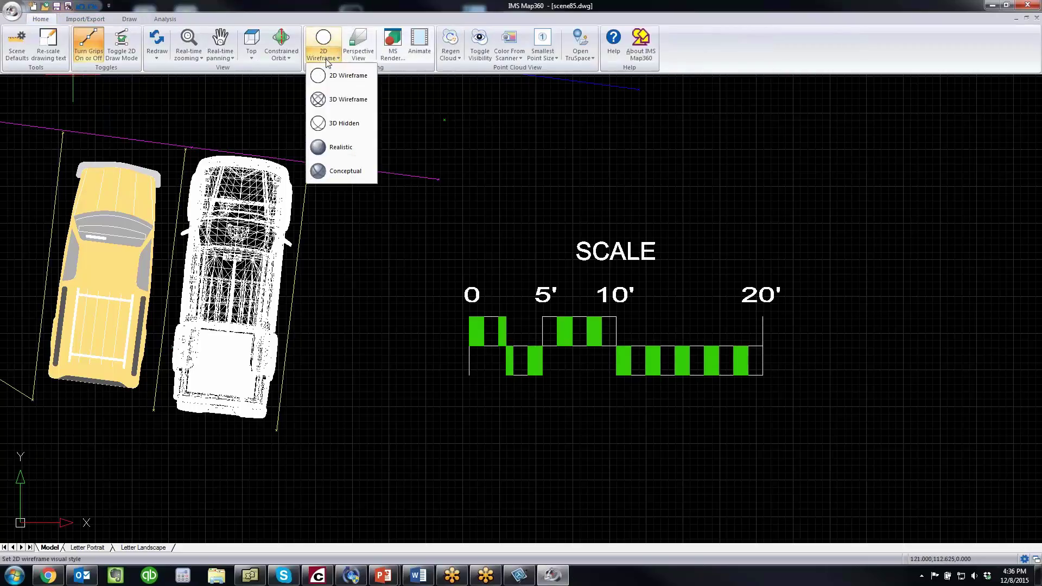
pyautogui.click(332, 147)
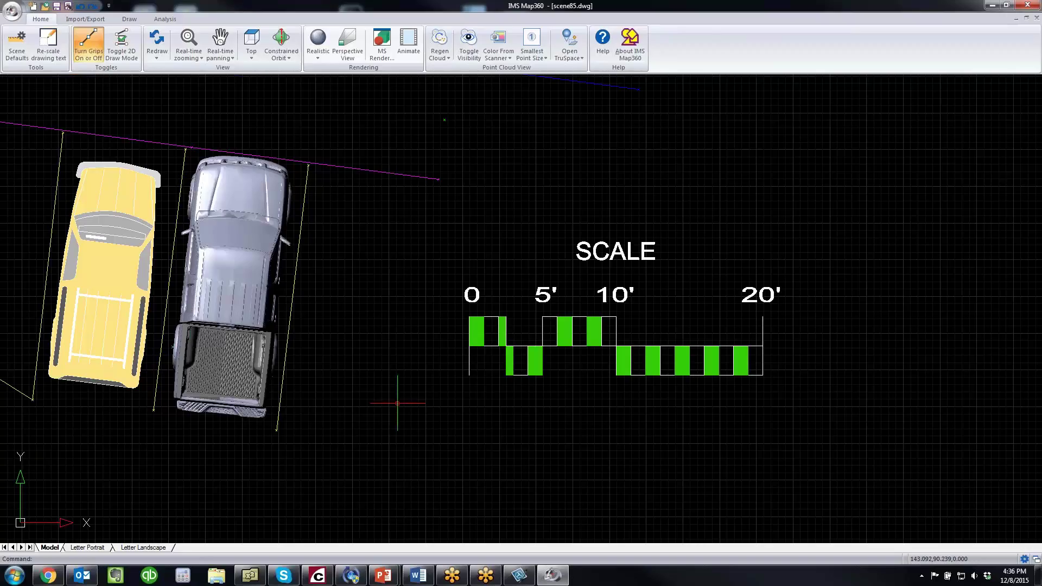
pyautogui.scroll(-5, 398, 403)
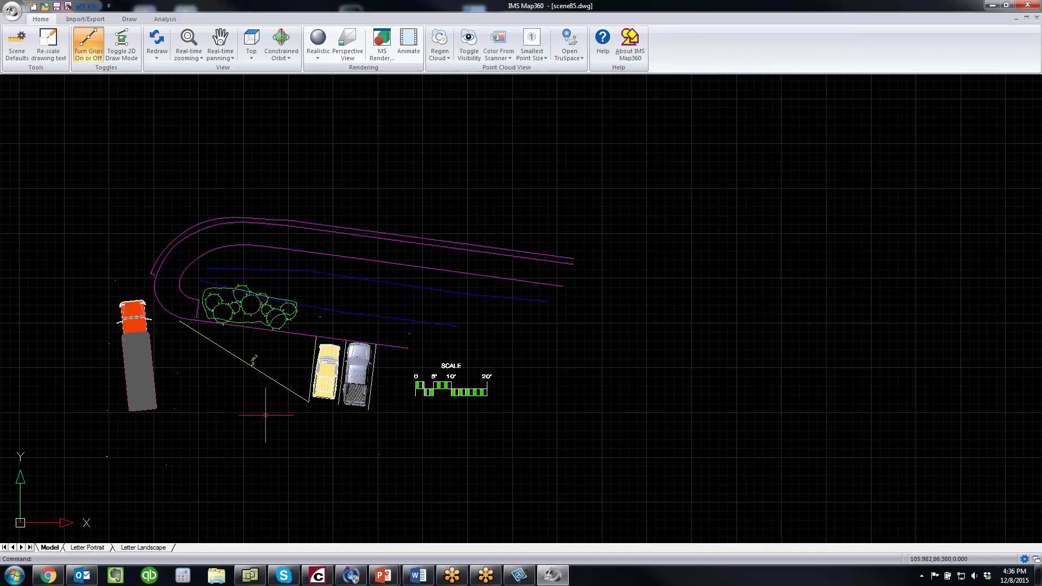
pyautogui.scroll(2, 264, 416)
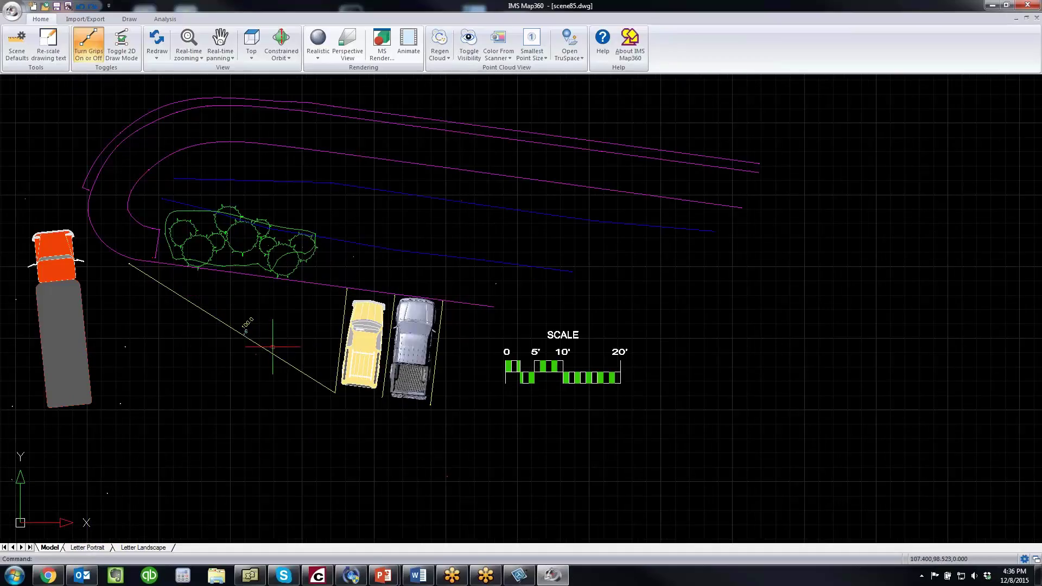
# Step: Add a 42.35 aligned dimension along the angled line
pyautogui.click(130, 20)
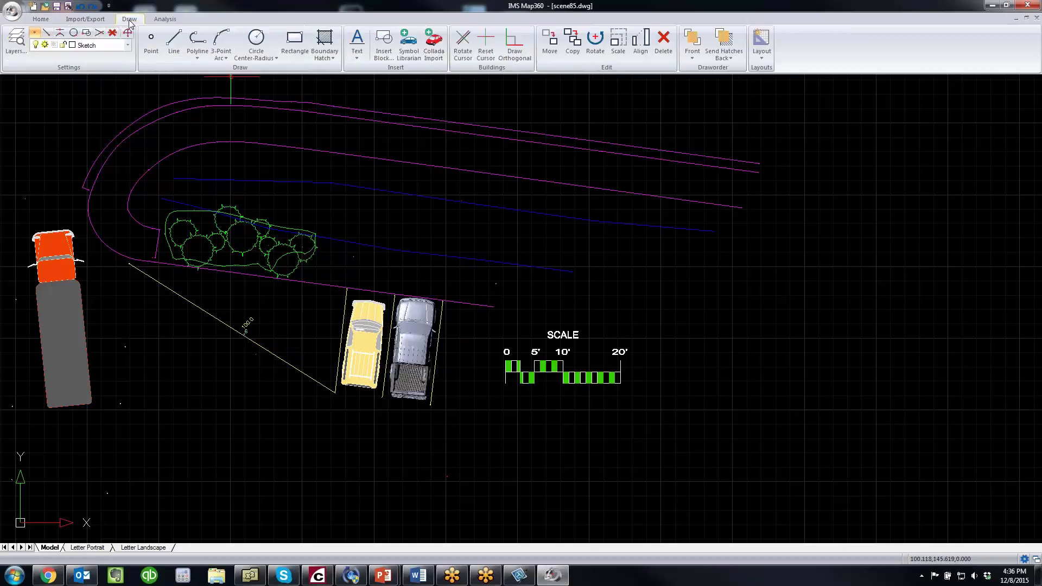
pyautogui.click(156, 21)
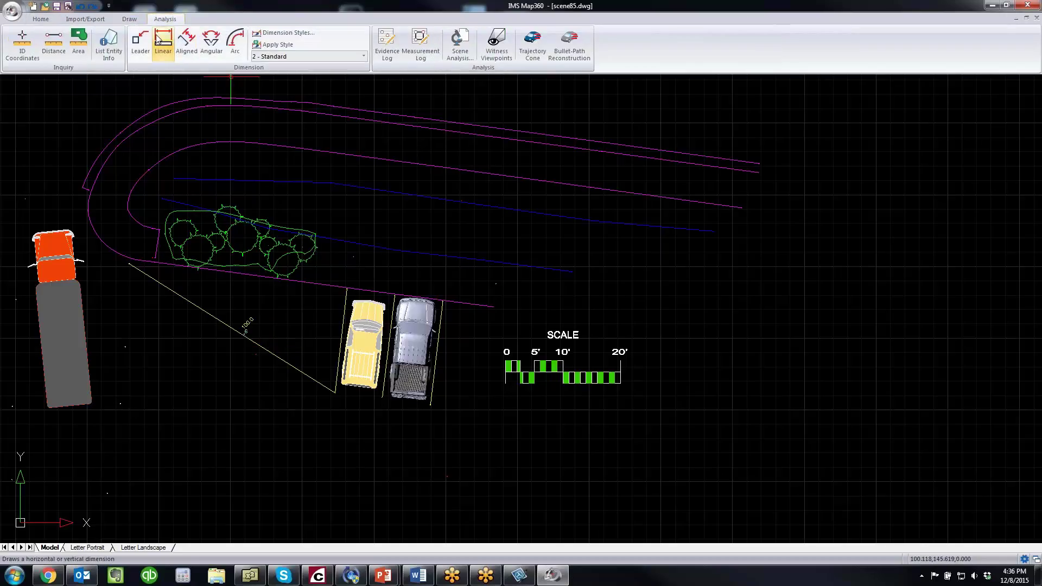
pyautogui.click(187, 46)
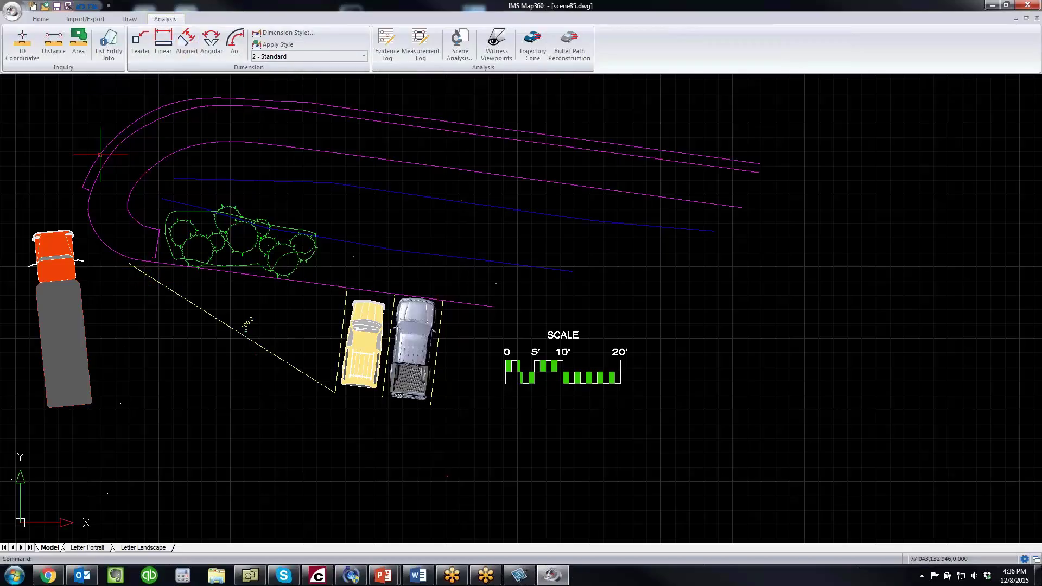
pyautogui.scroll(3, 97, 44)
pyautogui.scroll(-2, 63, 31)
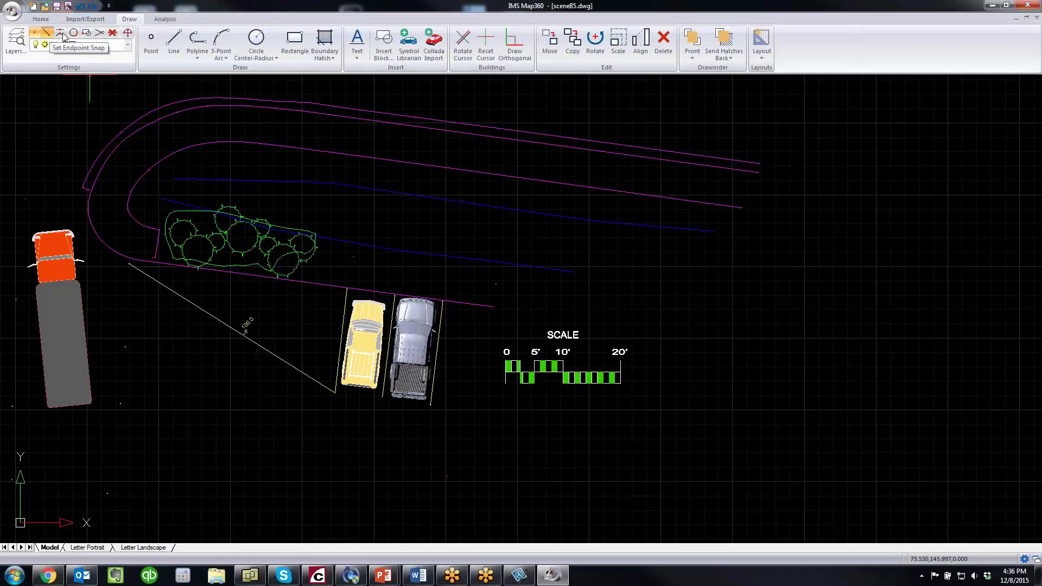
pyautogui.click(170, 20)
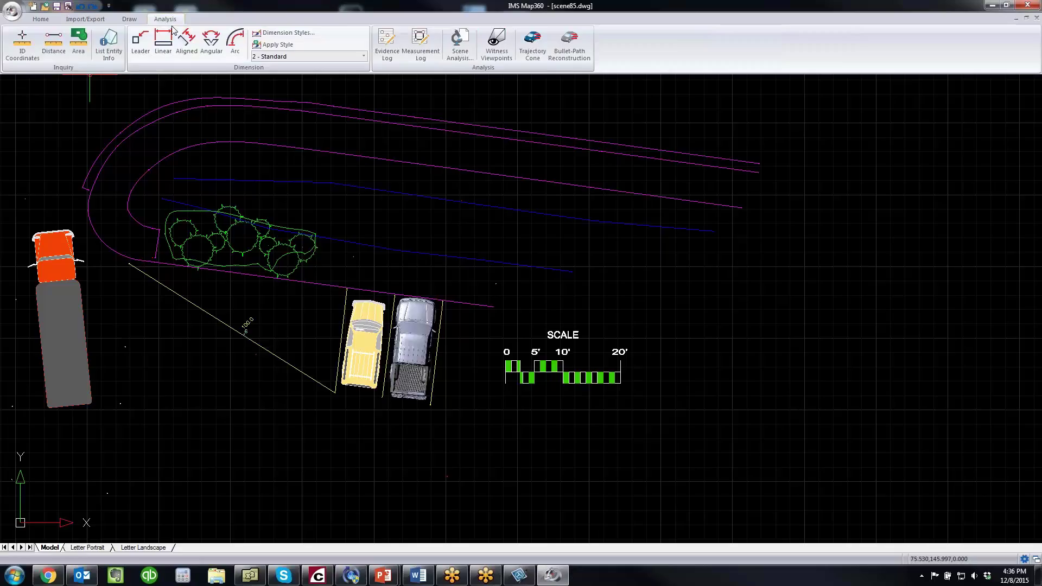
pyautogui.click(190, 53)
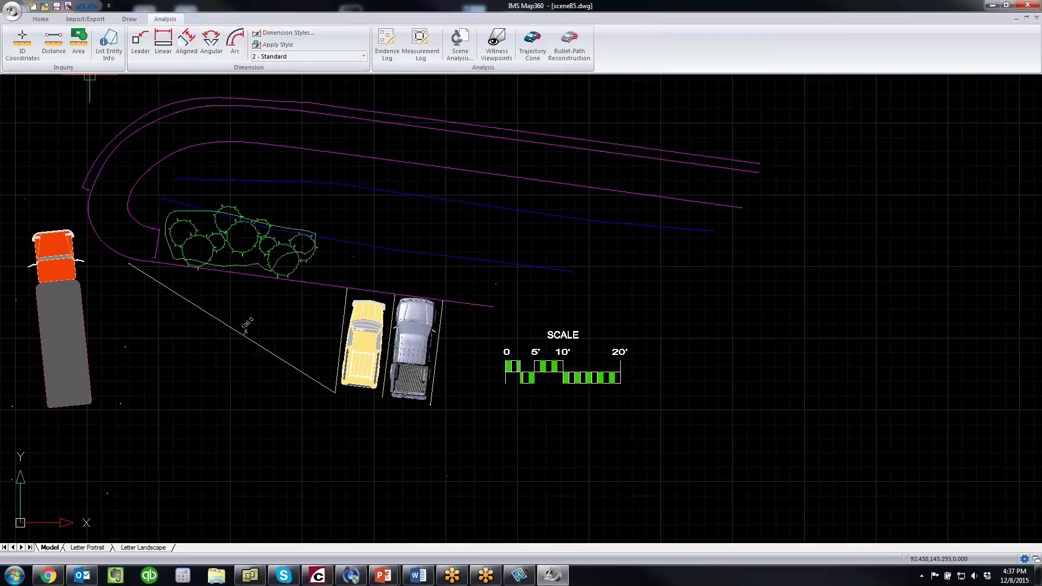
pyautogui.click(134, 270)
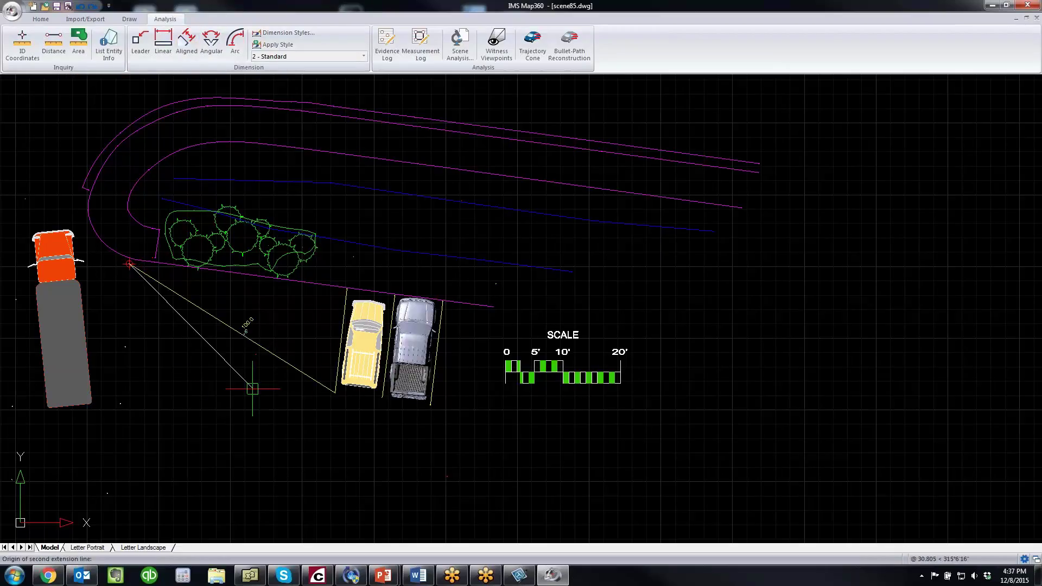
pyautogui.click(310, 375)
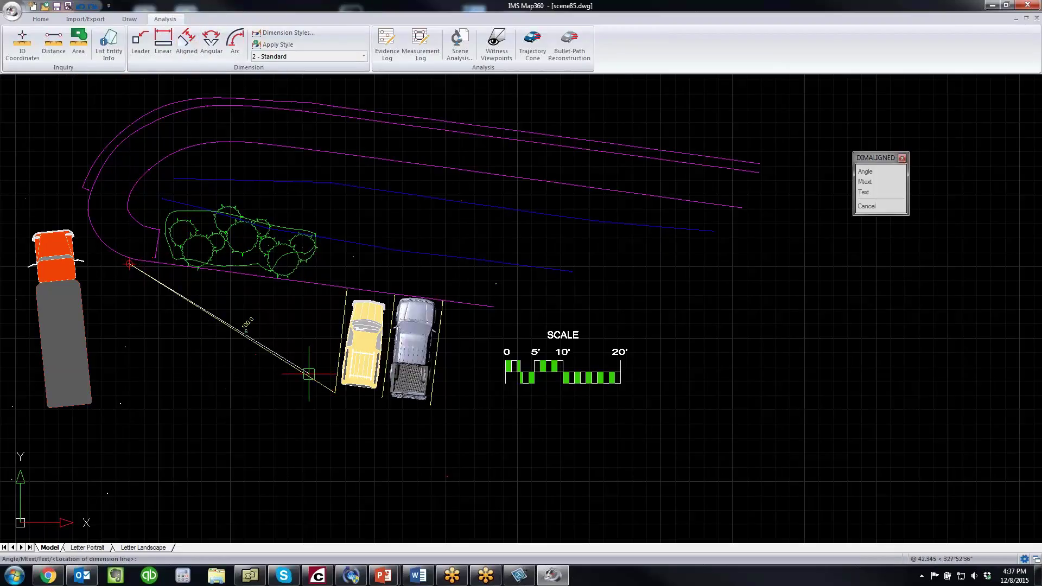
pyautogui.click(280, 399)
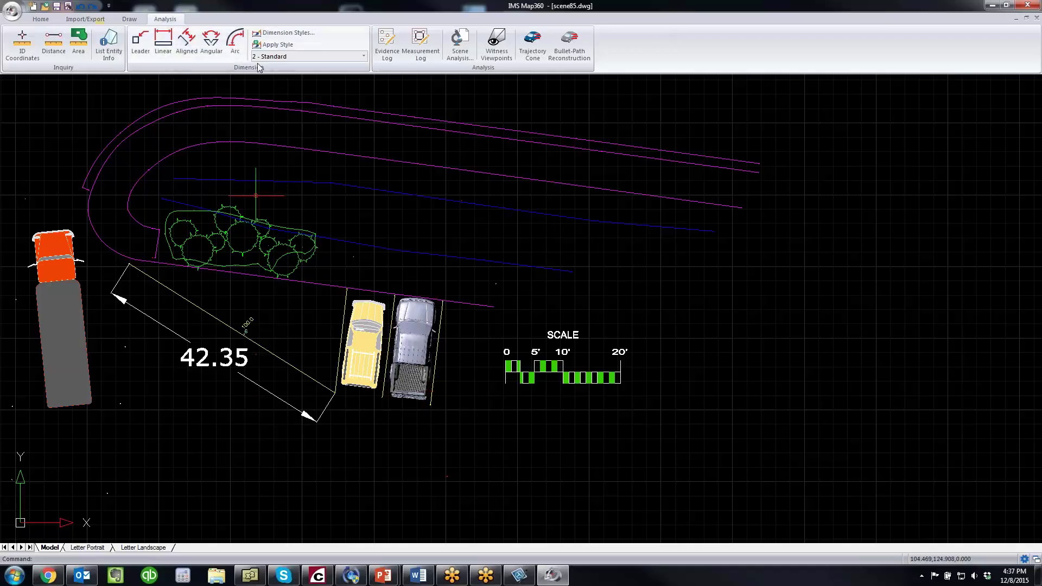
# Step: Dimension the grey truck's stall width as 8.49 and switch to the Letter Portrait layout
pyautogui.click(187, 41)
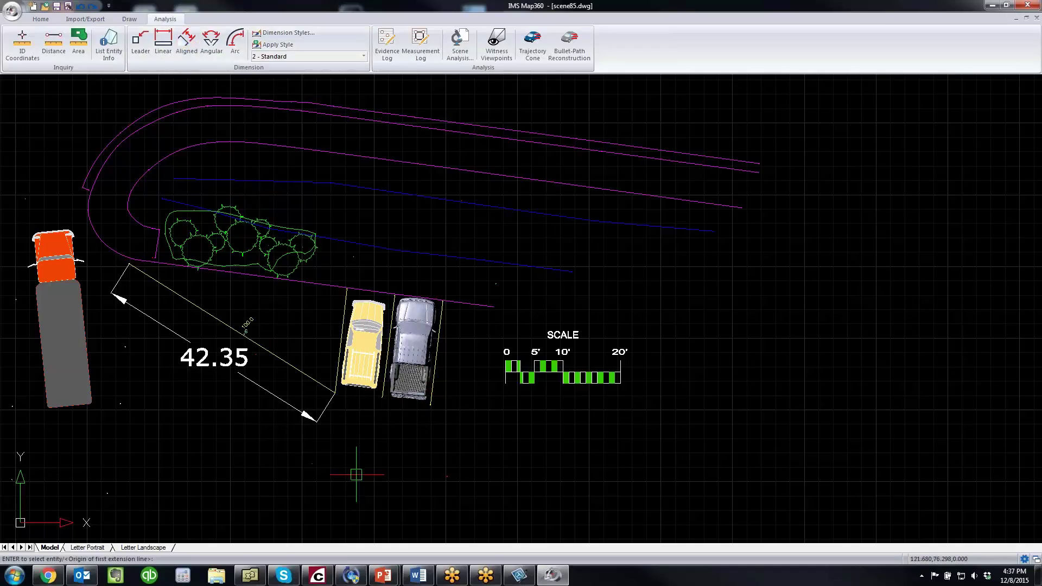
pyautogui.click(382, 397)
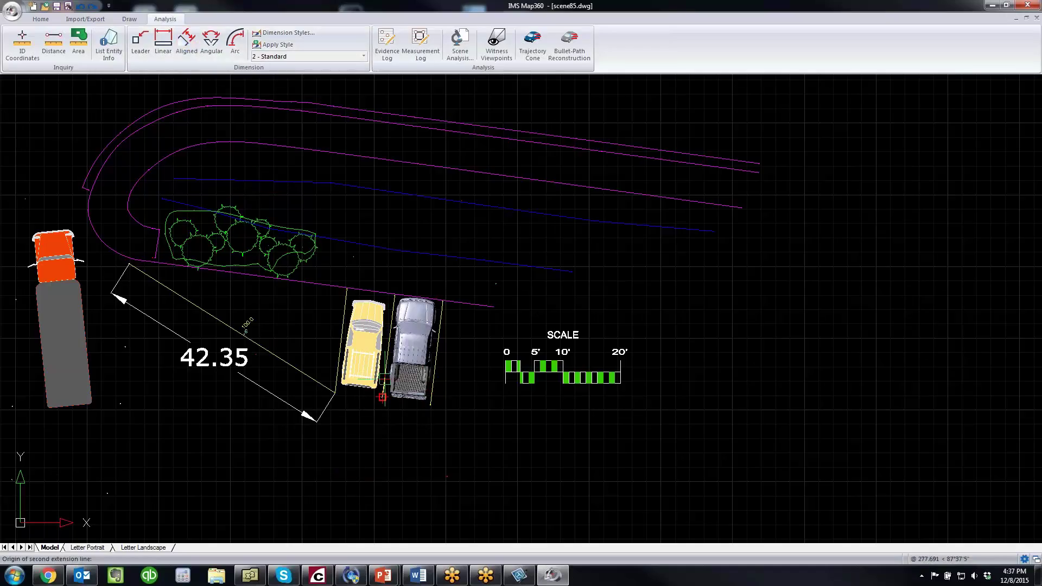
pyautogui.click(434, 380)
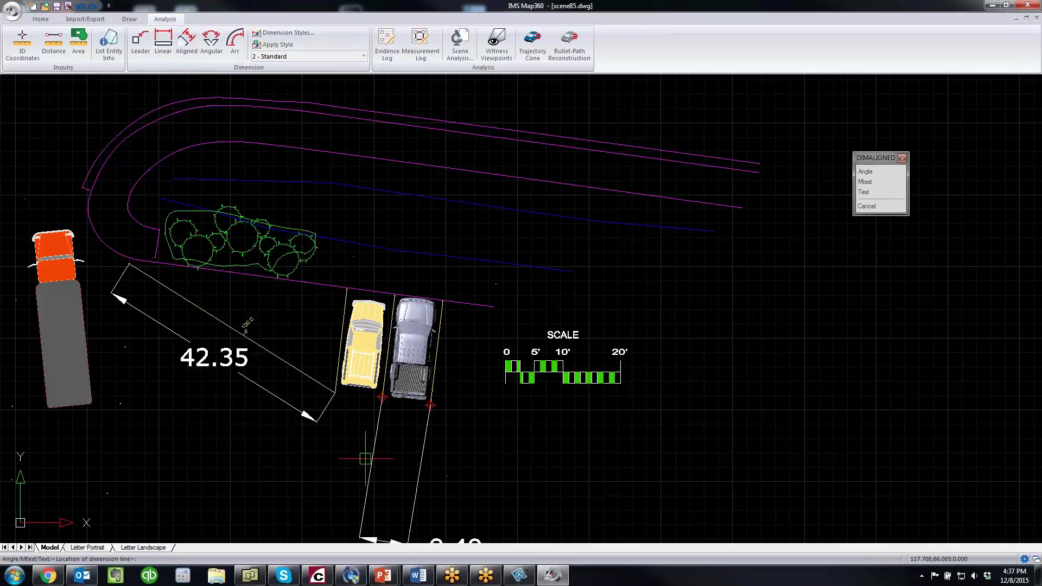
pyautogui.click(378, 431)
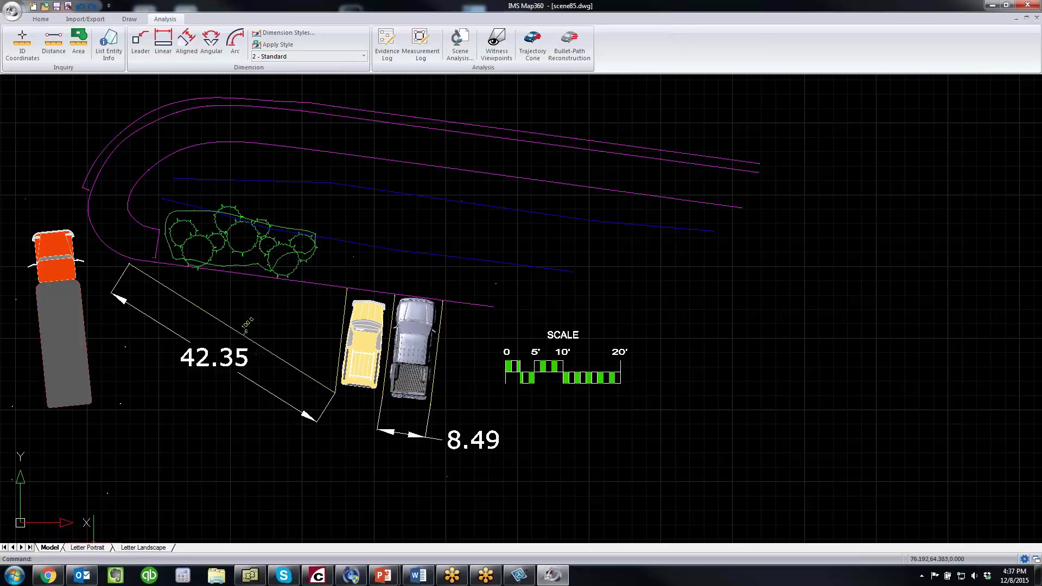
pyautogui.click(89, 547)
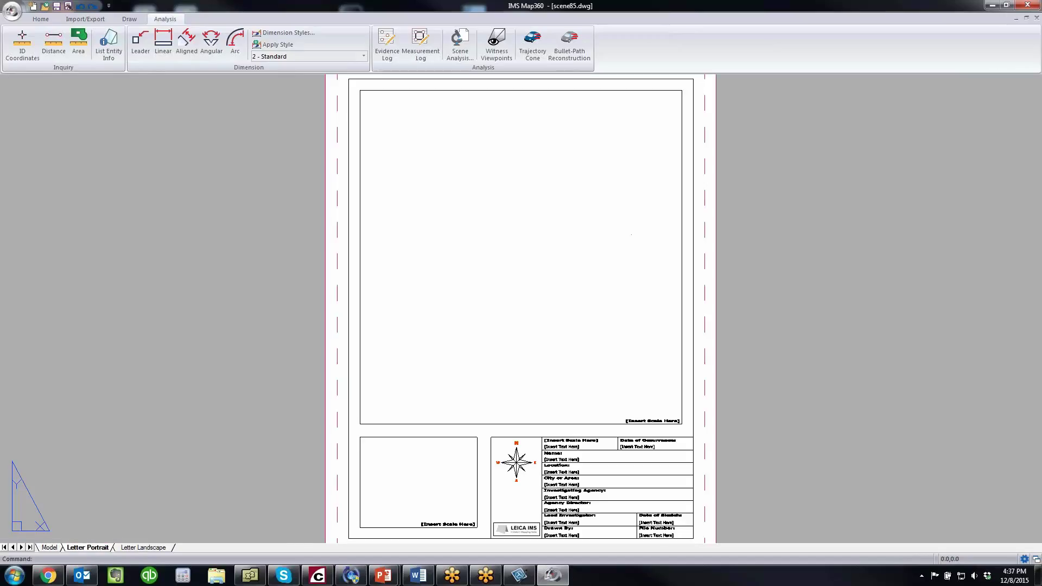
# Step: Activate the Letter Portrait viewport and zoom to the scene's extents
pyautogui.click(159, 547)
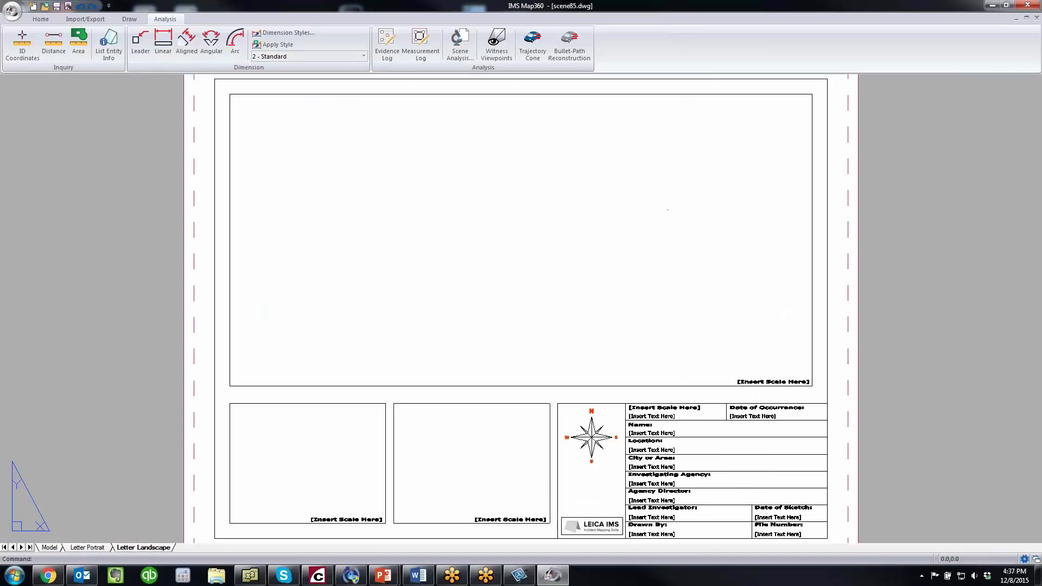
pyautogui.click(99, 549)
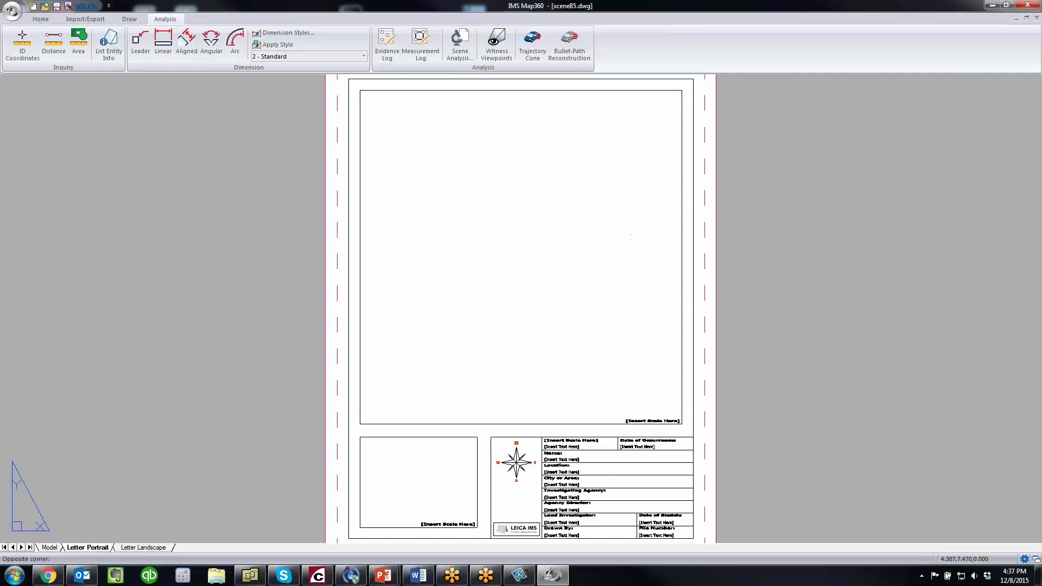
pyautogui.doubleClick(535, 211)
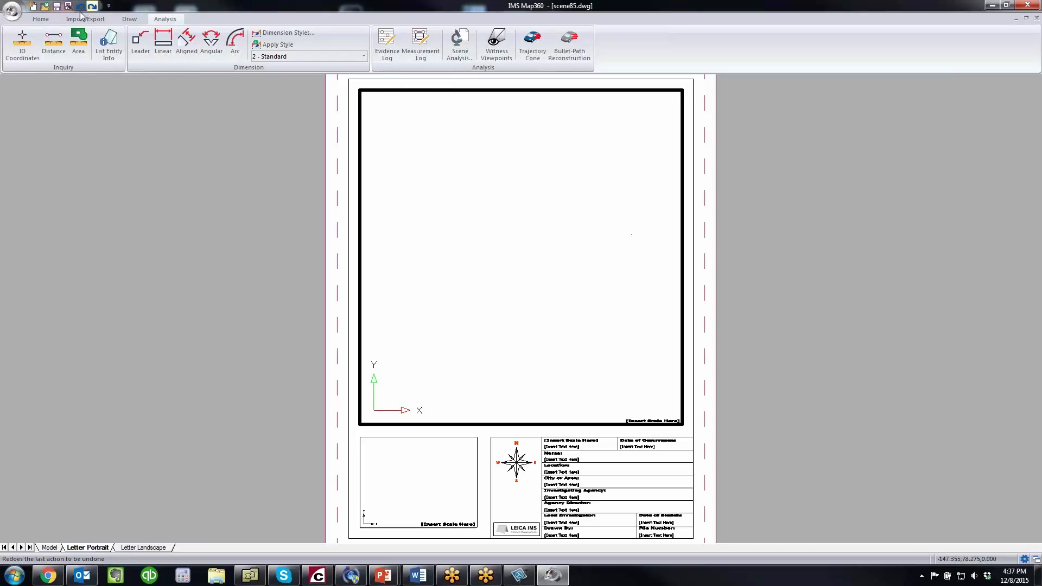
pyautogui.click(41, 19)
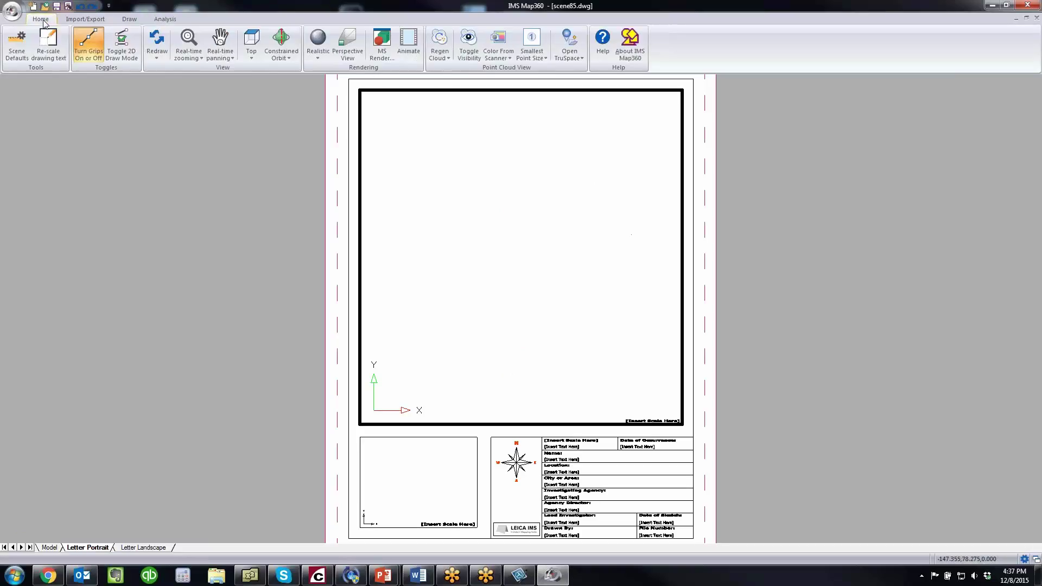
pyautogui.click(190, 57)
pyautogui.click(204, 173)
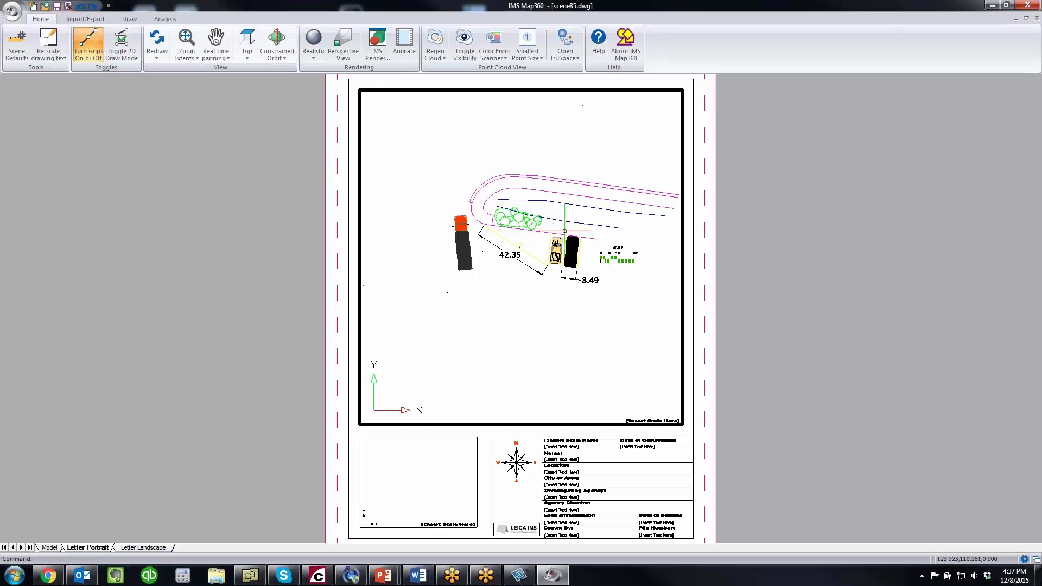
# Step: Center the scene in the viewport and move the scale bar to the sheet's lower right
pyautogui.moveTo(568, 235); pyautogui.dragTo(530, 259, button='middle')
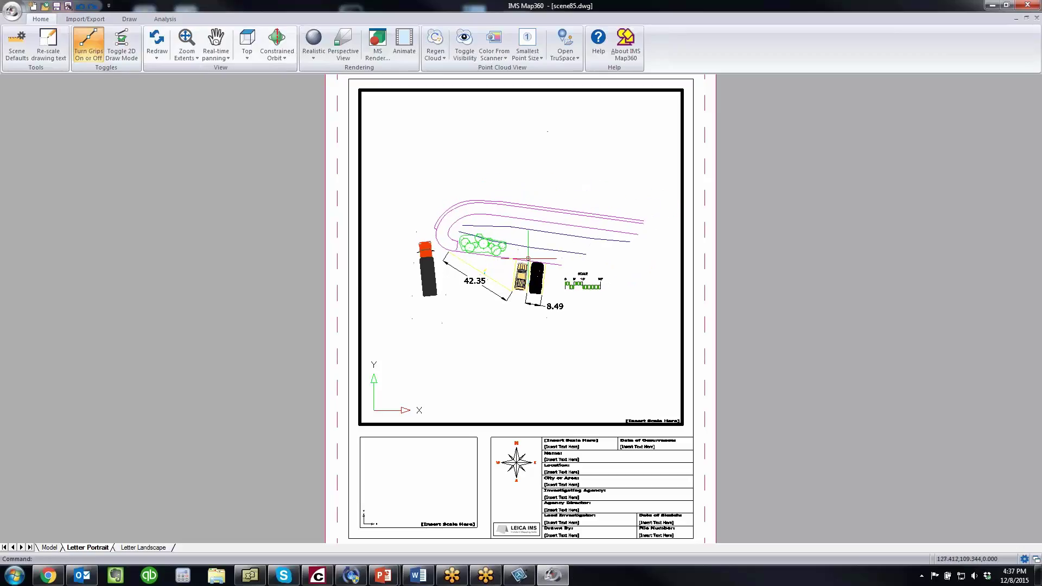
pyautogui.scroll(2, 528, 259)
pyautogui.scroll(2, 531, 261)
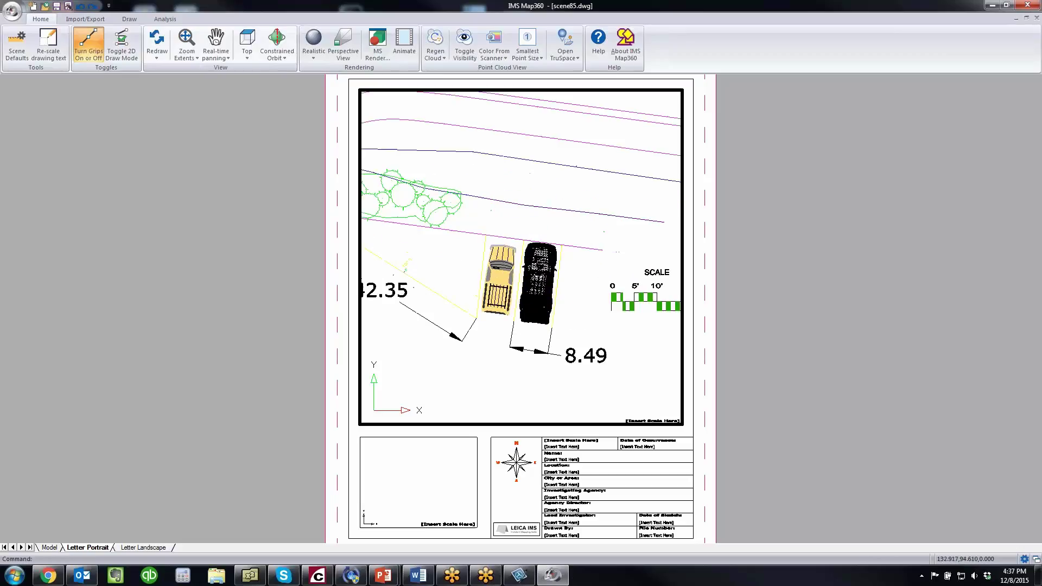
pyautogui.scroll(-2, 531, 260)
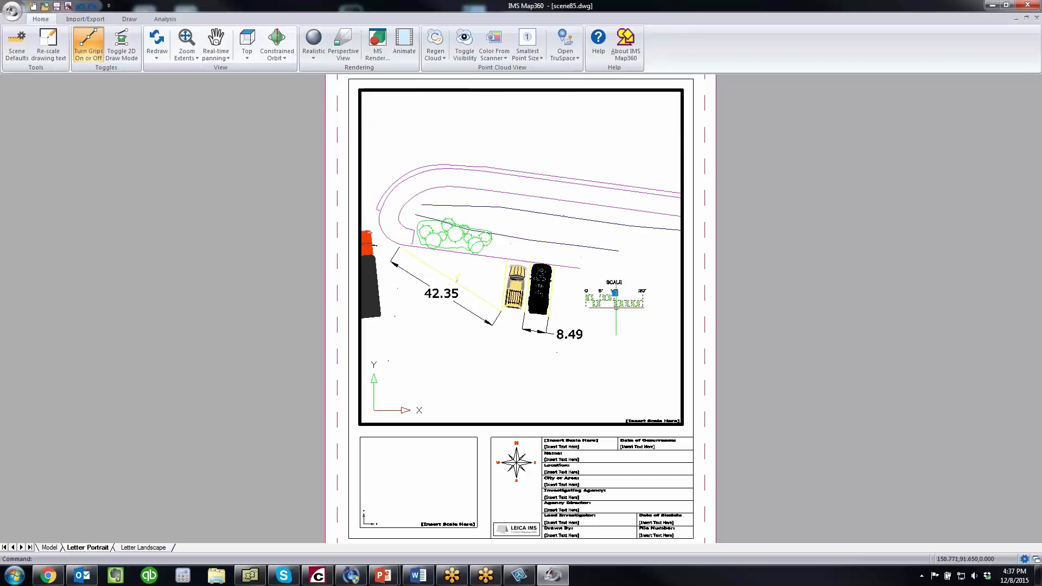
pyautogui.moveTo(623, 300); pyautogui.dragTo(631, 399)
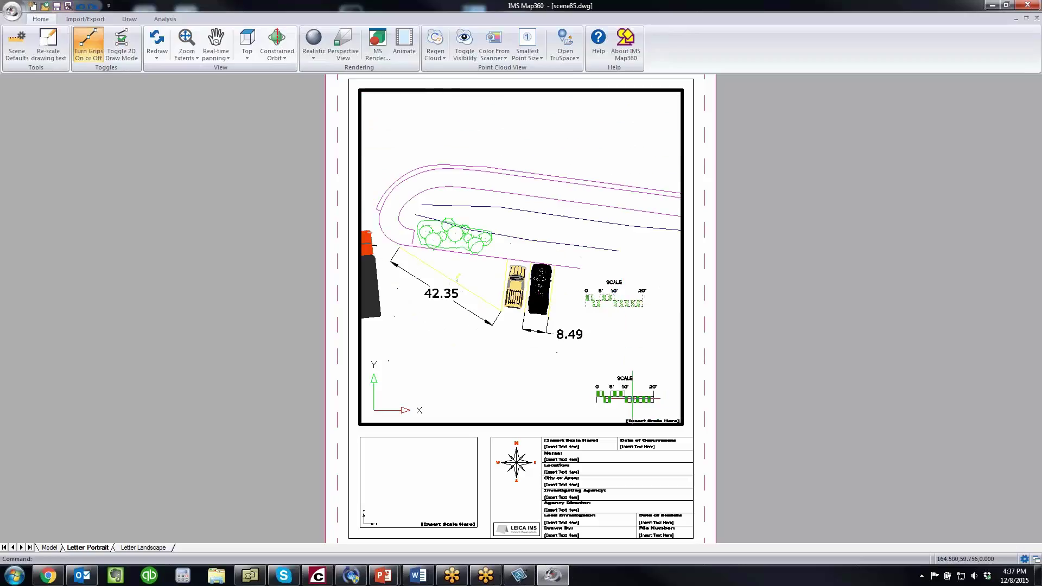